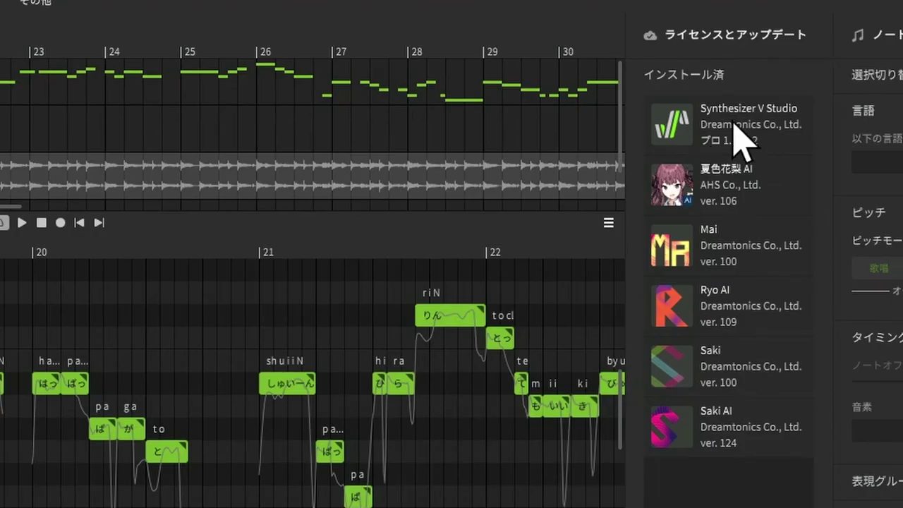
Check the Synthesizer V Studio entry in the licence and update list, and close the list.
click(733, 125)
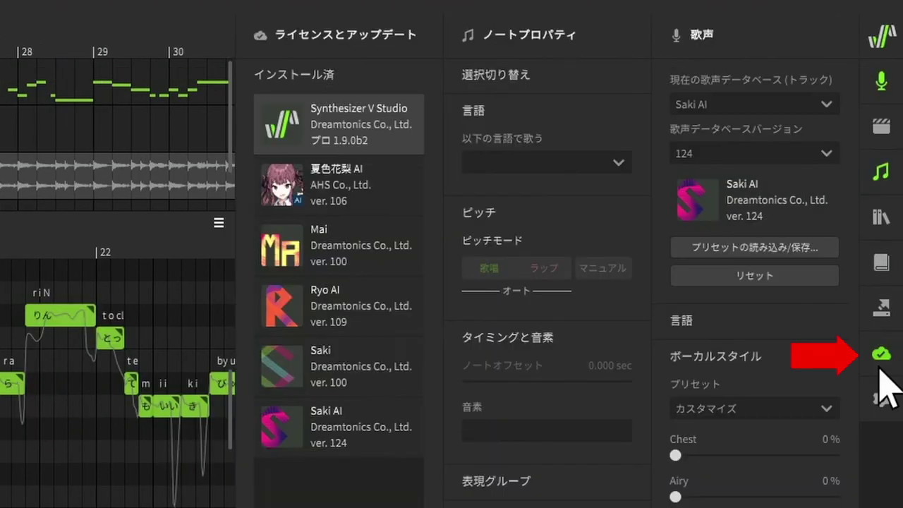
click(879, 361)
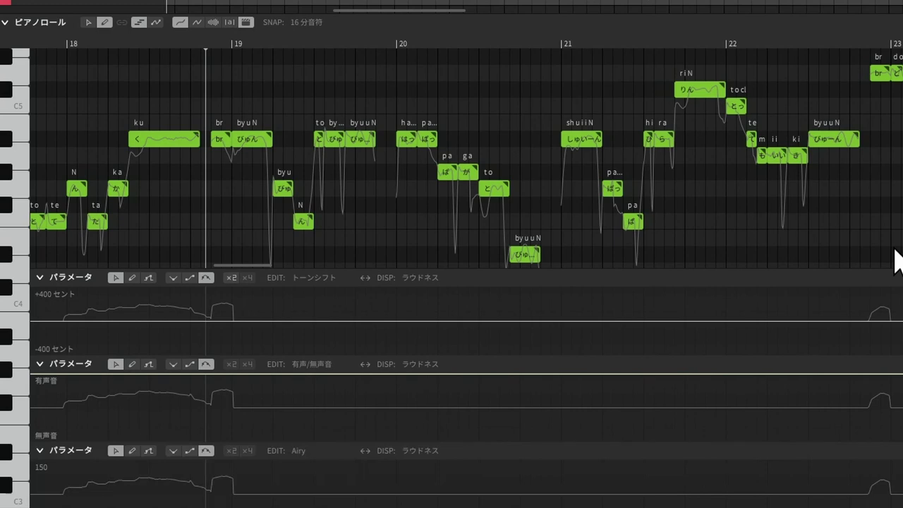
Play back the song from just before measure 19, stop it, and return to the start of the passage.
key(space)
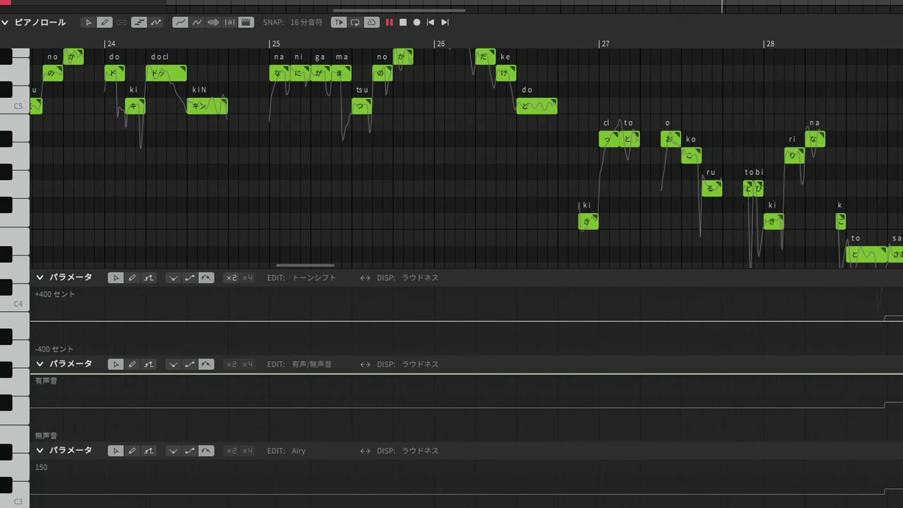
click(403, 23)
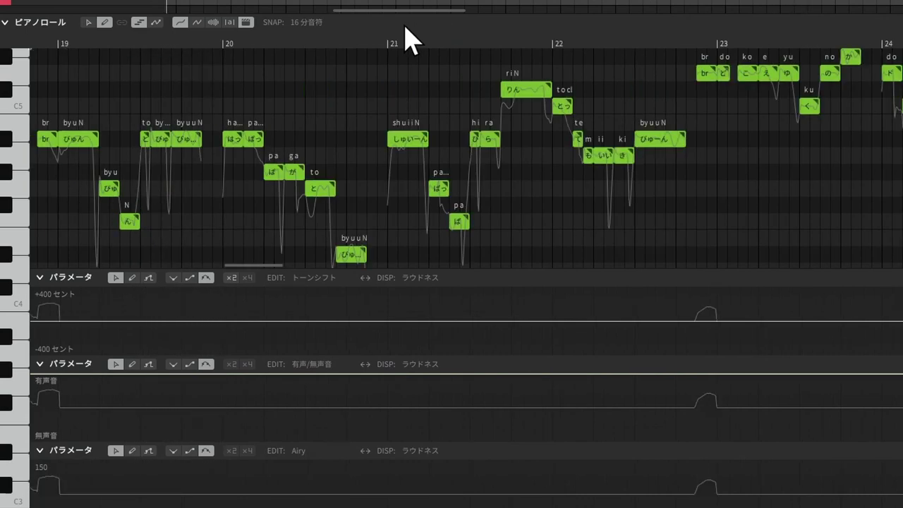
drag(265, 265, 248, 266)
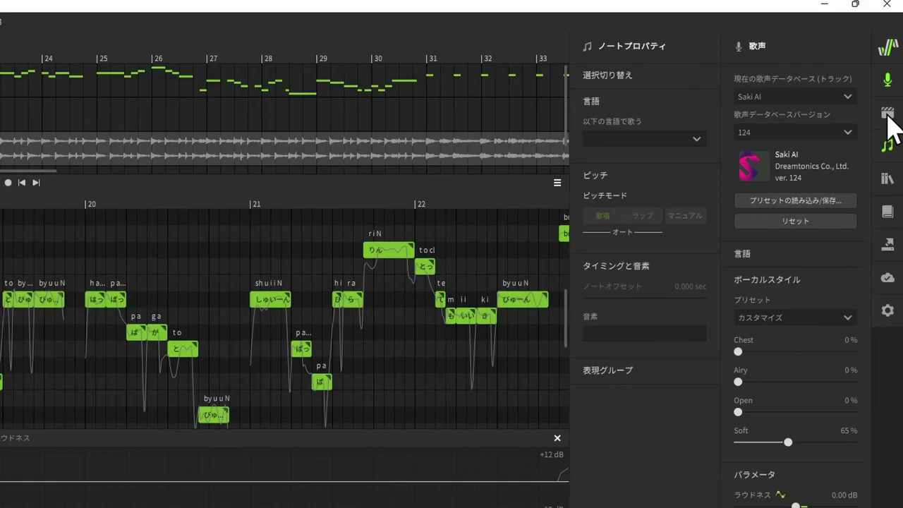
Show the AI Retakes settings and select the notes from "br" just before measure 19 to "byuuN" before measure 21.
click(887, 116)
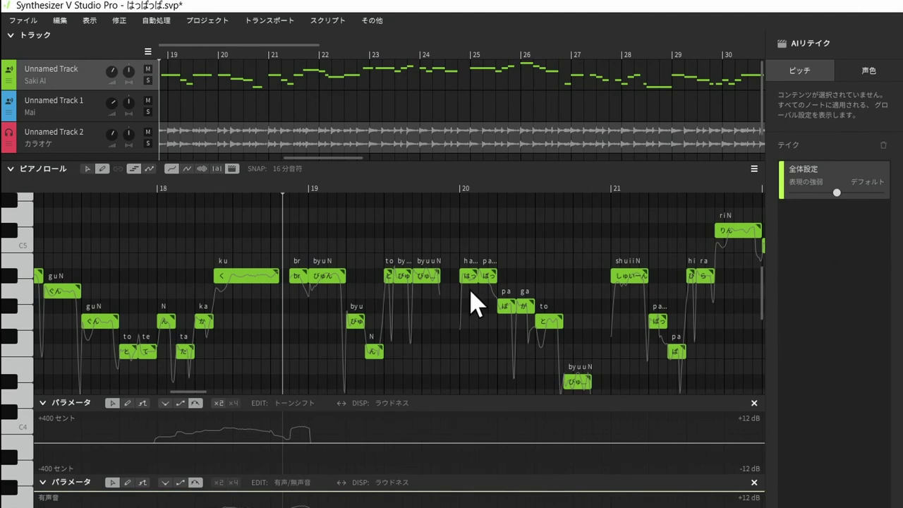
click(87, 170)
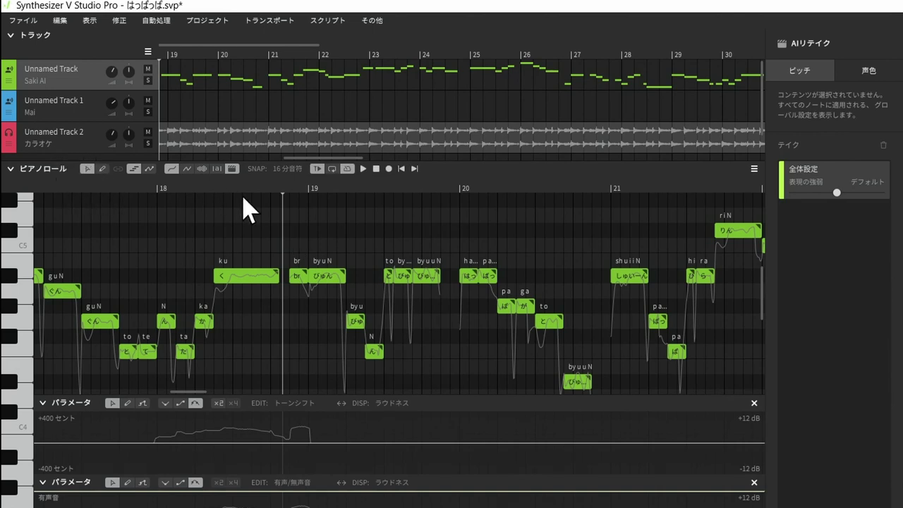
drag(281, 227, 596, 420)
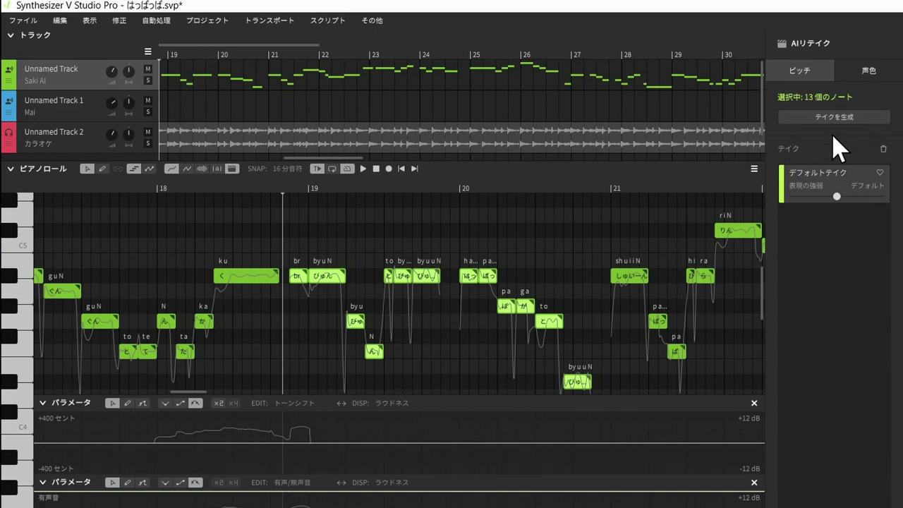
click(157, 21)
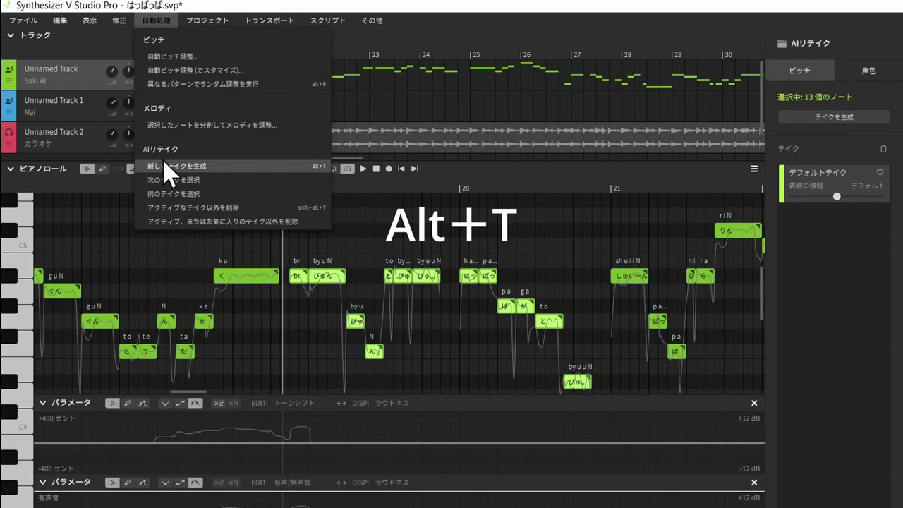
click(462, 11)
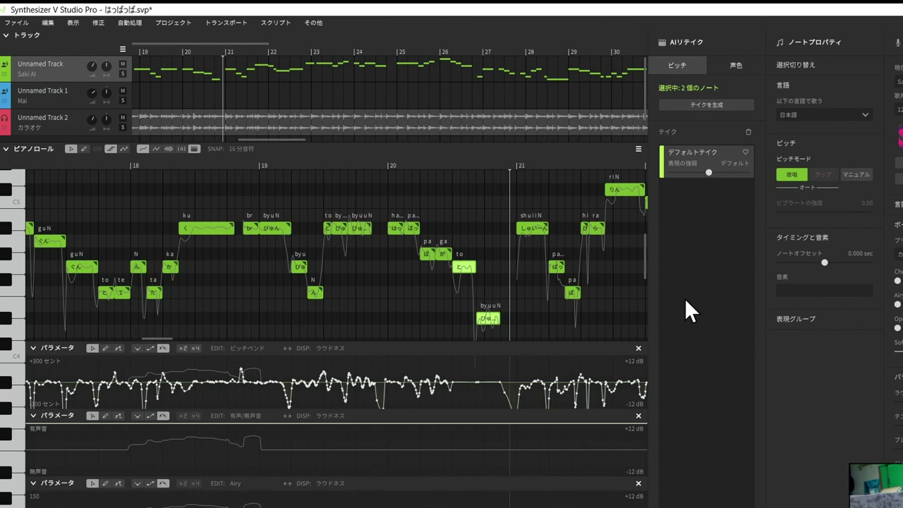
Switch off manual pitch mode for all notes from "br" to "byuuN" so they use the automatic singing mode.
click(856, 175)
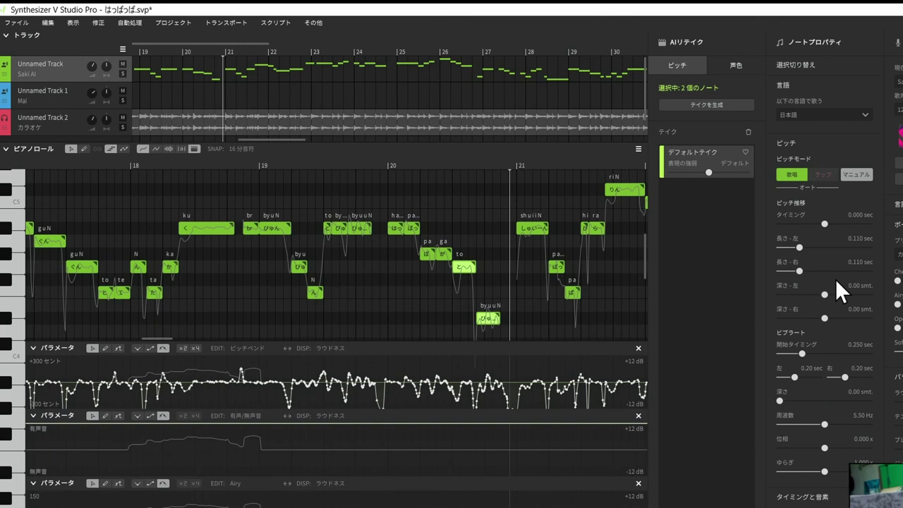
click(858, 175)
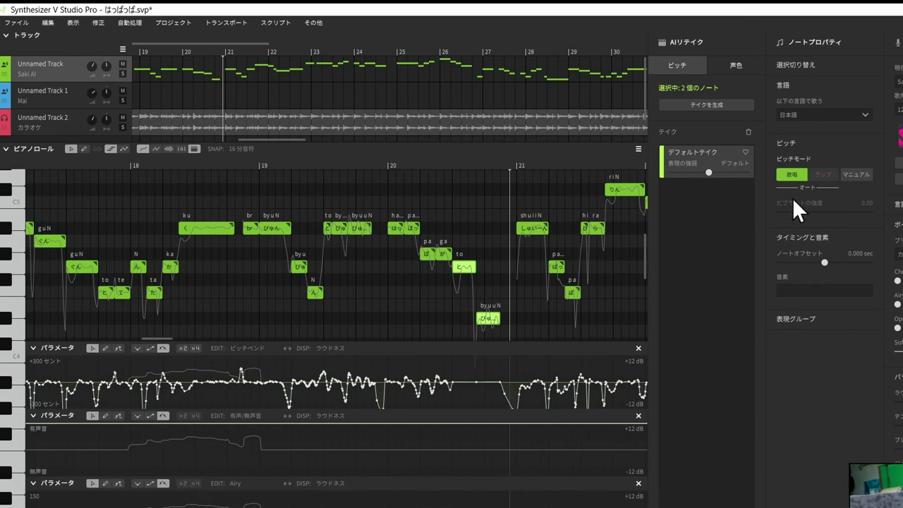
drag(241, 200, 492, 331)
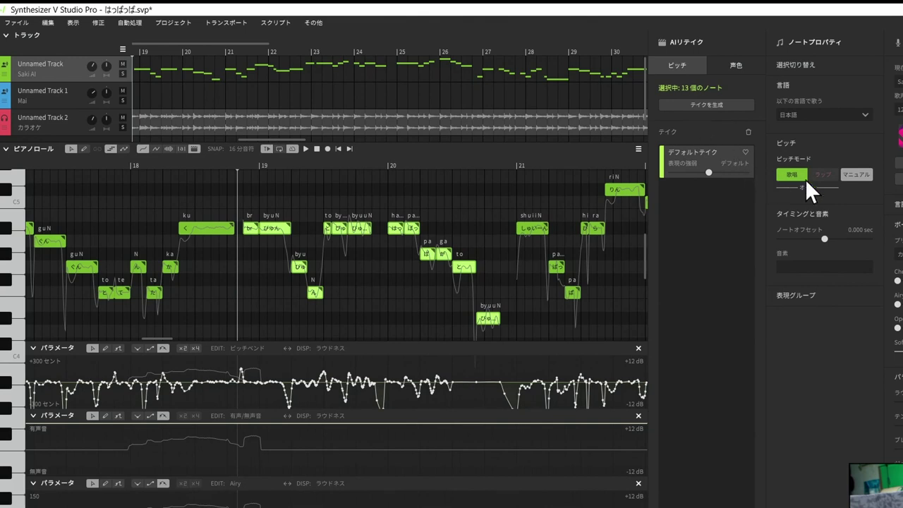
click(854, 174)
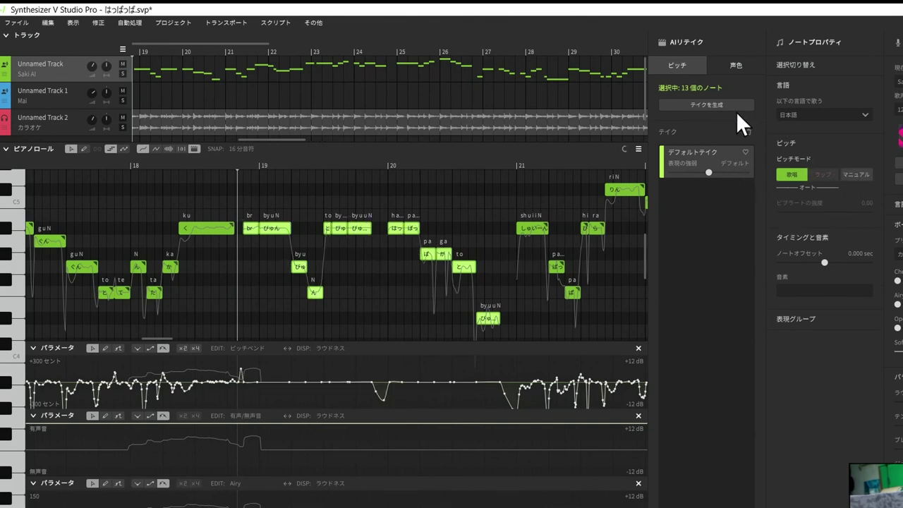
Generate five new AI pitch takes for the selected notes.
click(702, 106)
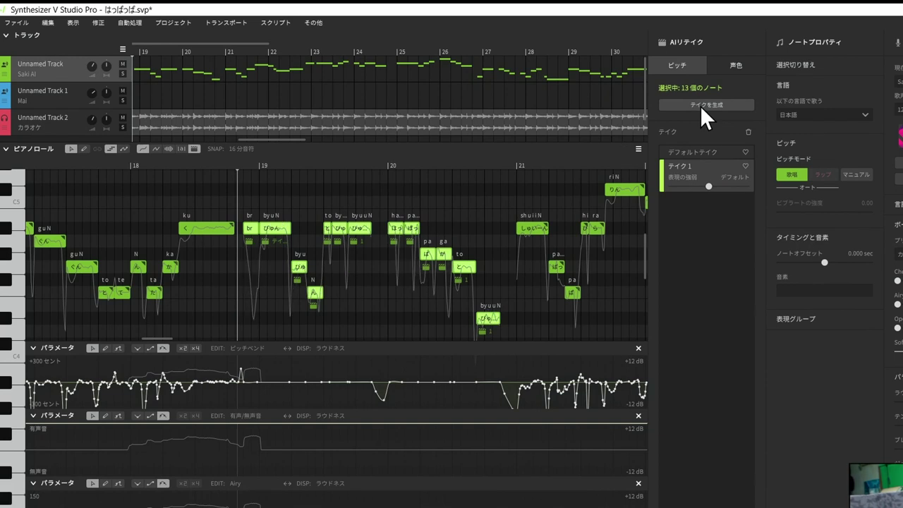
click(700, 105)
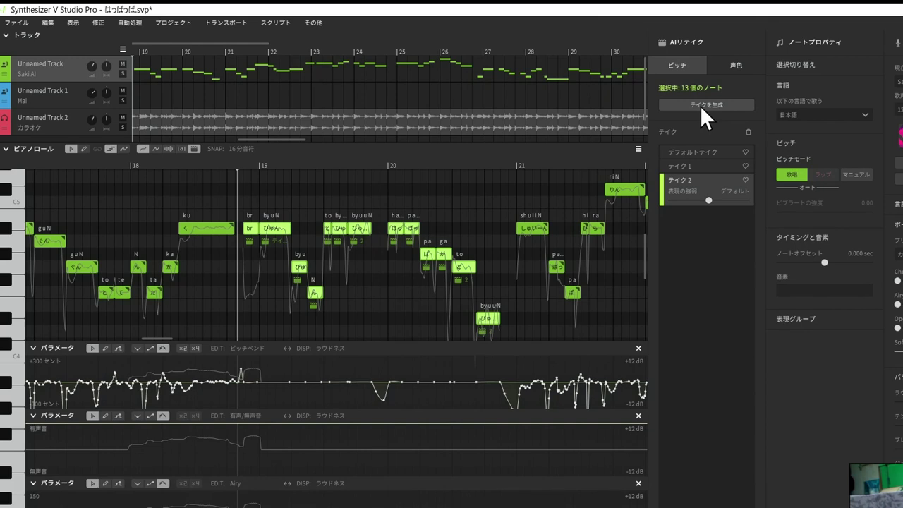
click(700, 105)
click(700, 105)
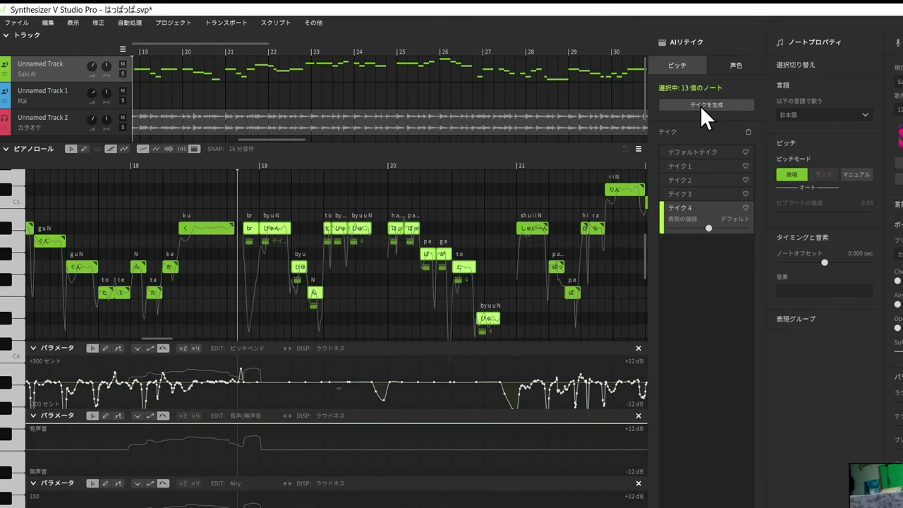
click(699, 105)
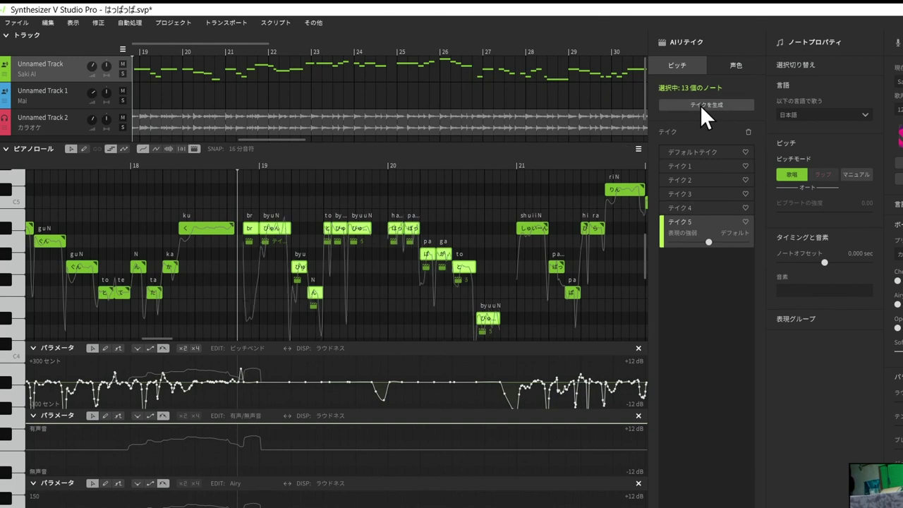
Audition pitch takes 1 and 2 from just before measure 19, replaying take 2 once more.
click(701, 166)
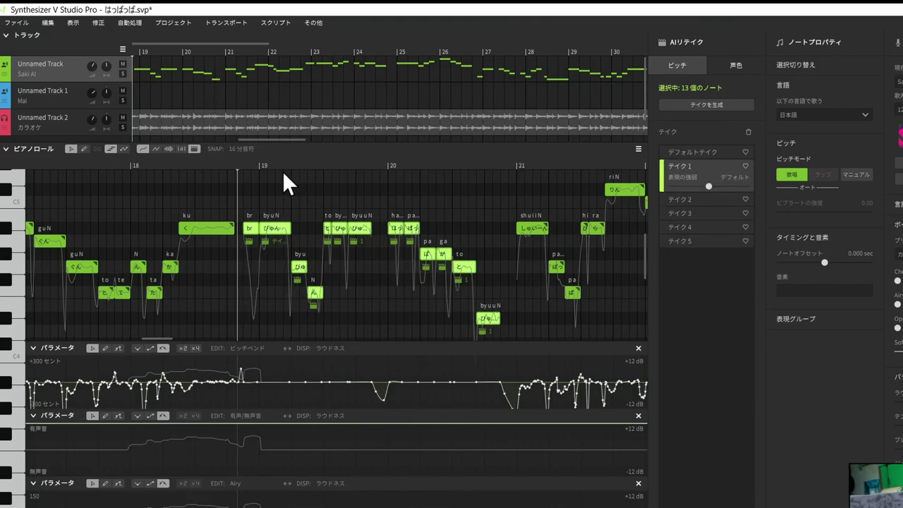
key(space)
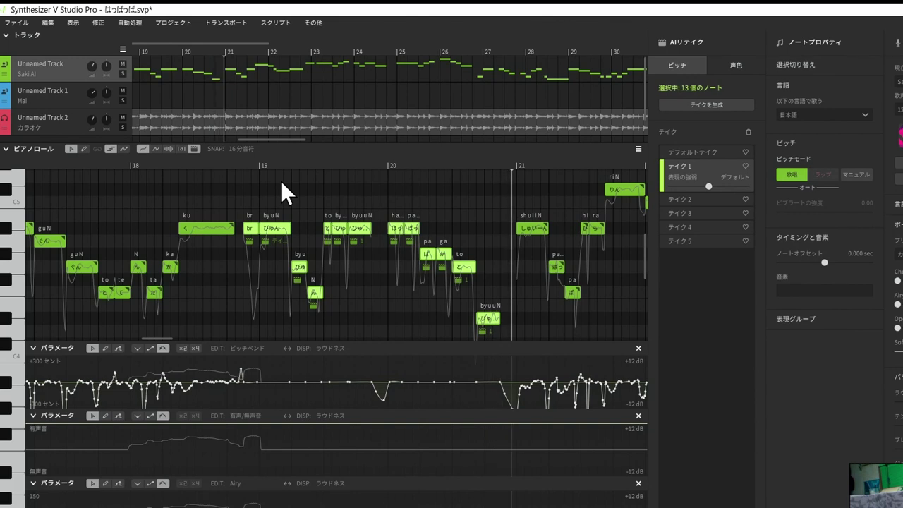
click(700, 199)
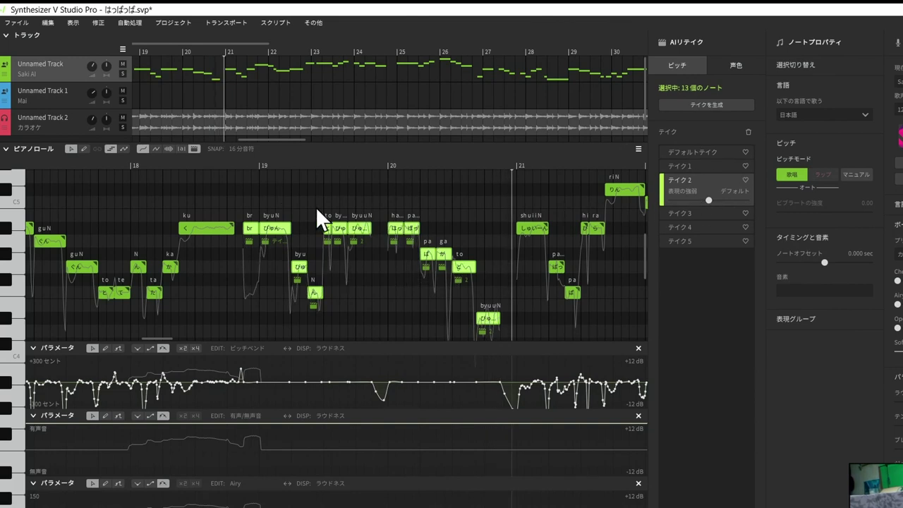
click(239, 166)
key(space)
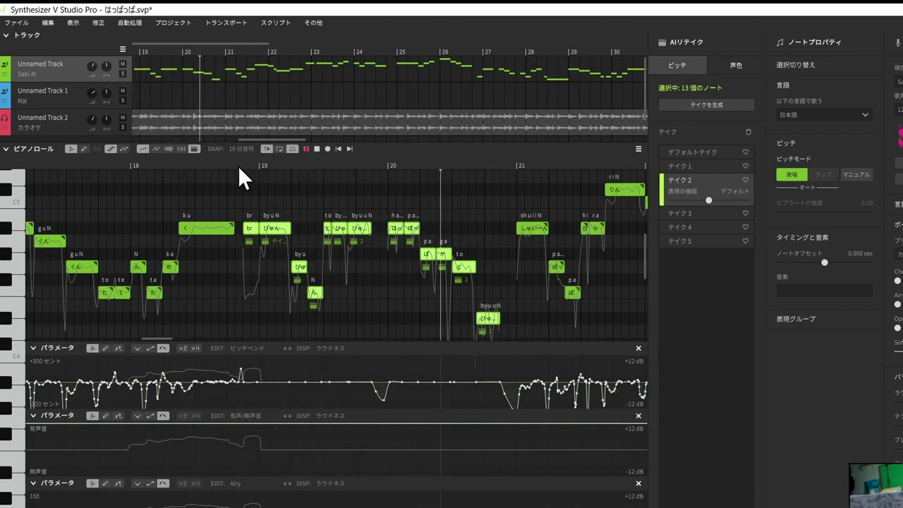
key(space)
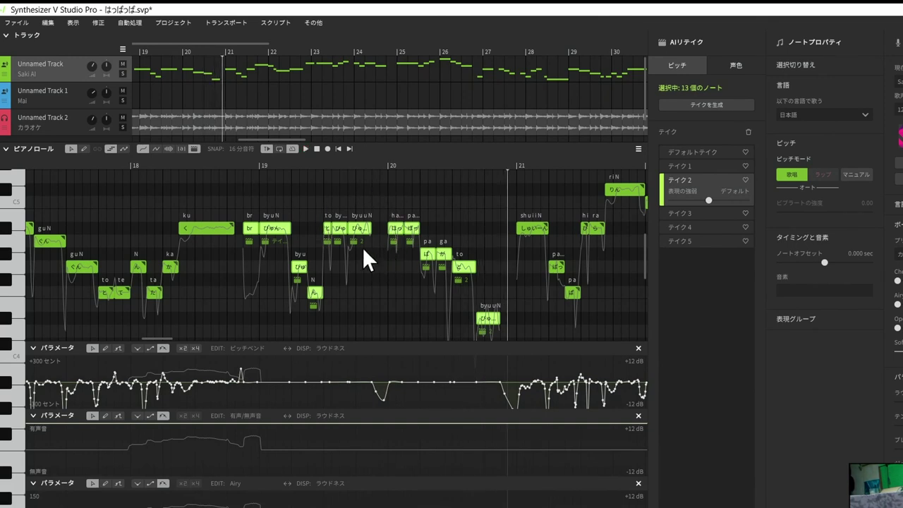
click(239, 163)
key(space)
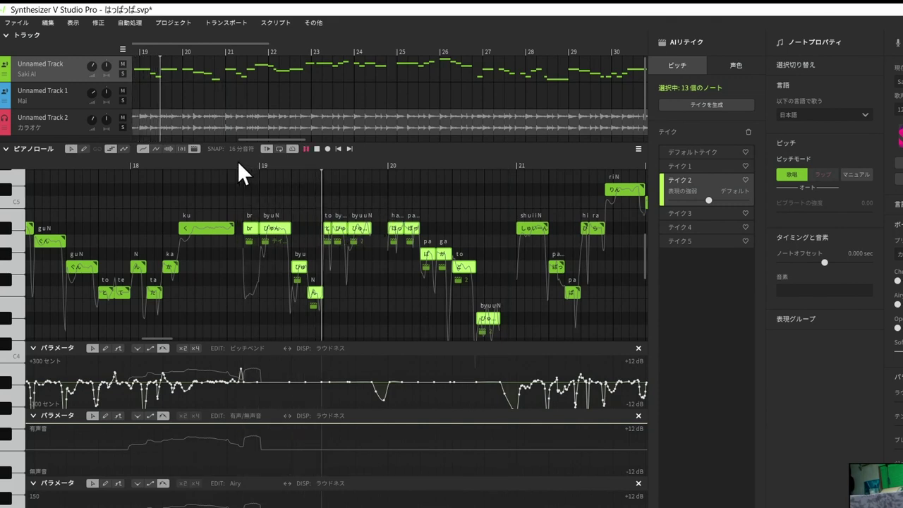
key(space)
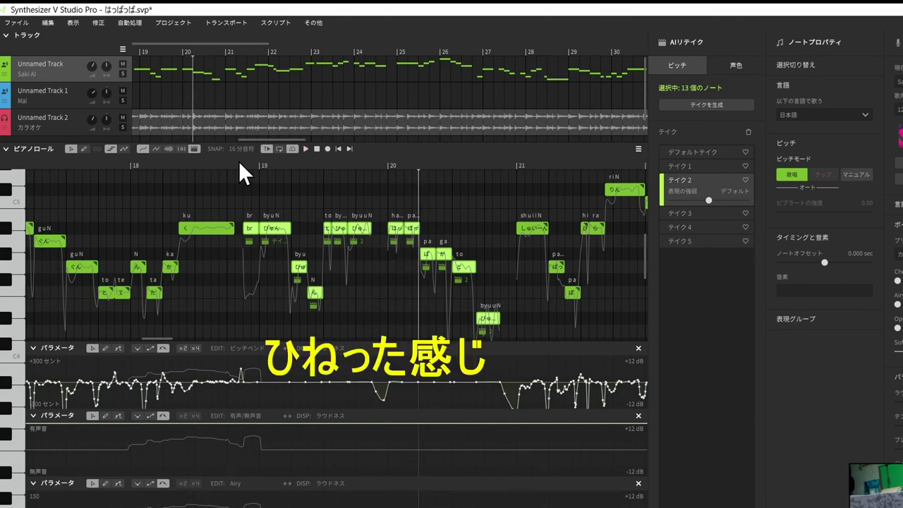
Audition the default take and take 3 on the same phrase for comparison.
click(699, 151)
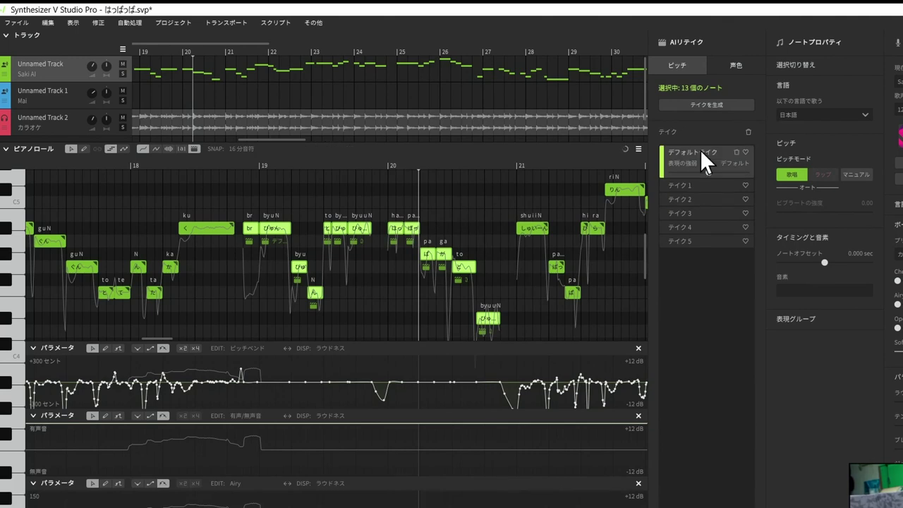
click(238, 165)
key(space)
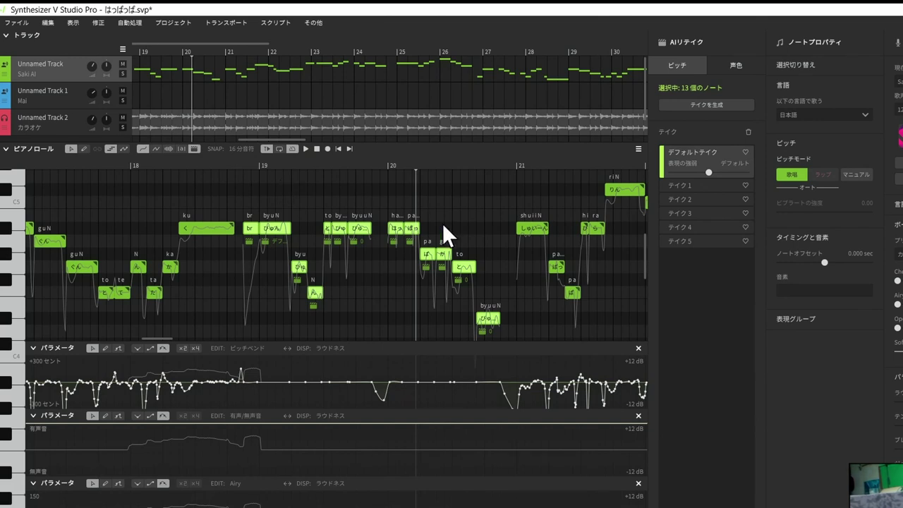
click(697, 213)
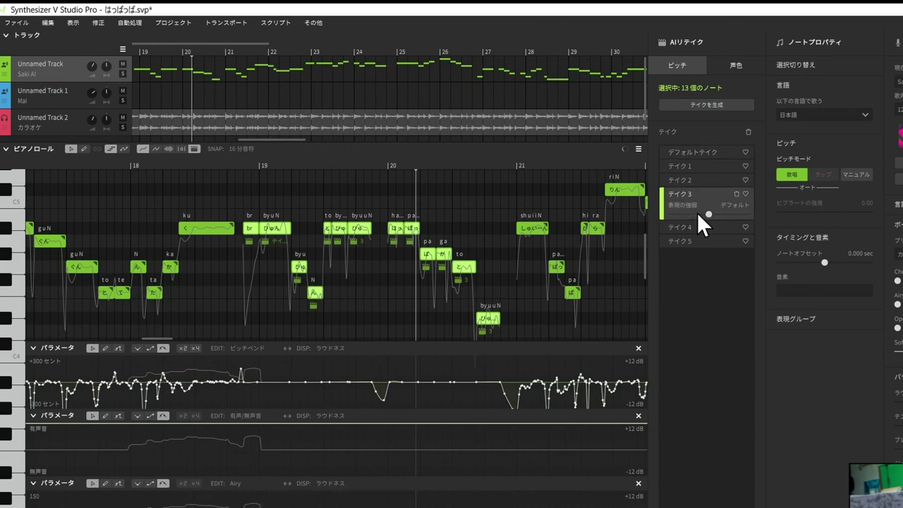
click(238, 165)
key(space)
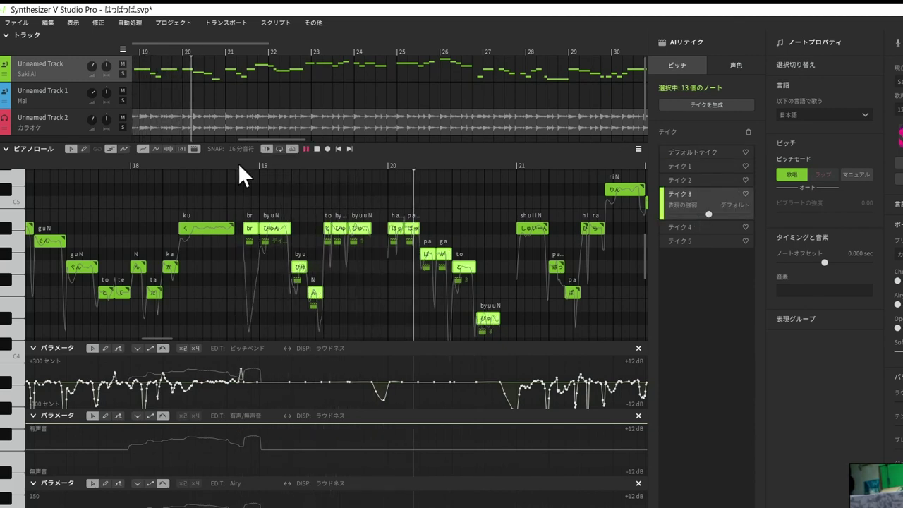
key(space)
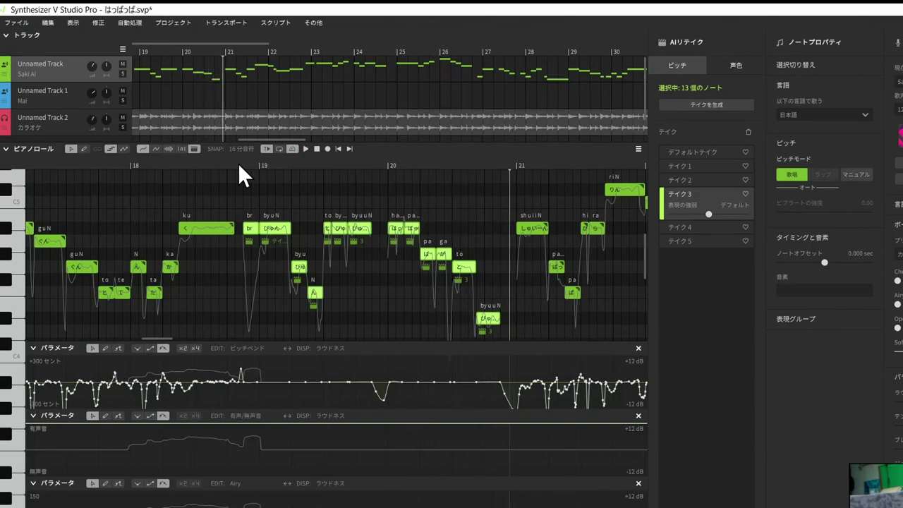
click(238, 165)
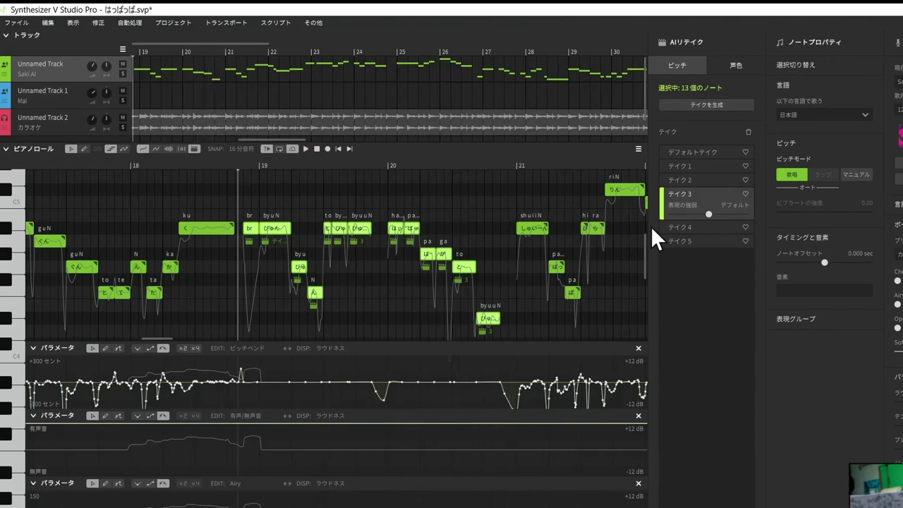
Audition pitch takes 4 and 5 from just before measure 19.
click(673, 227)
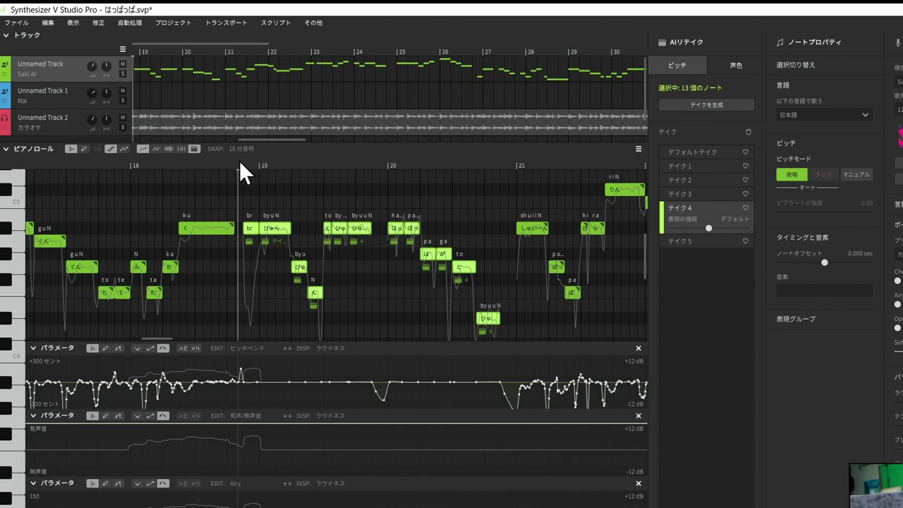
key(space)
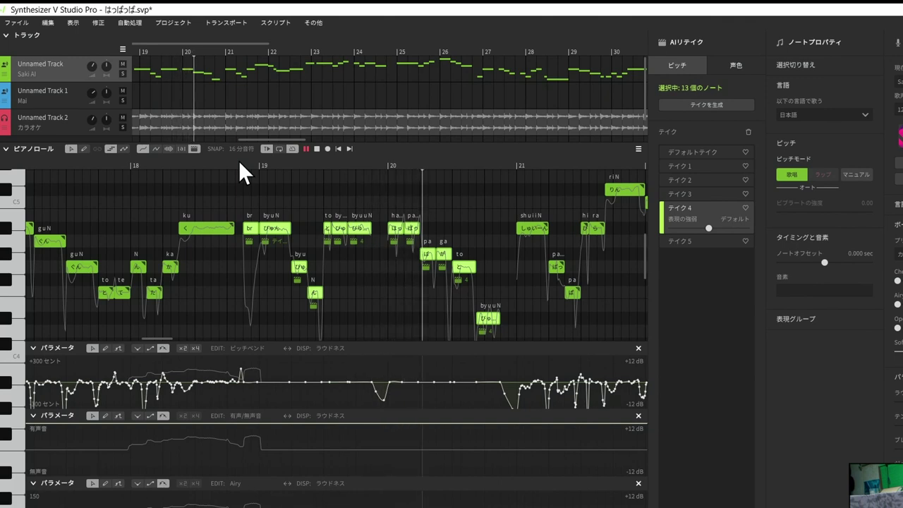
key(space)
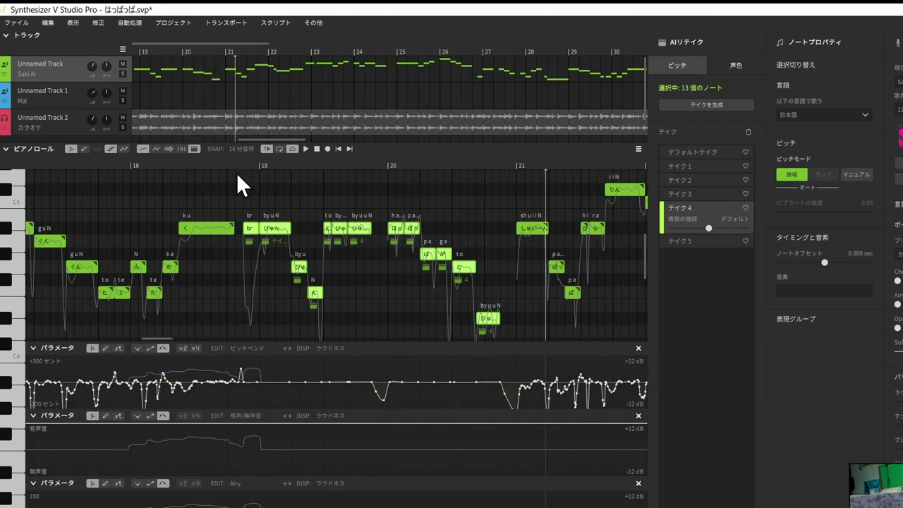
click(676, 244)
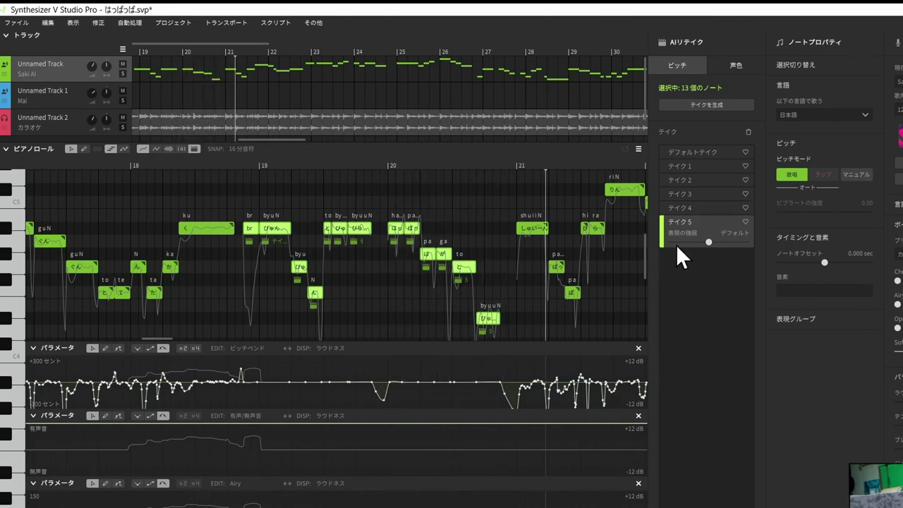
click(238, 165)
key(space)
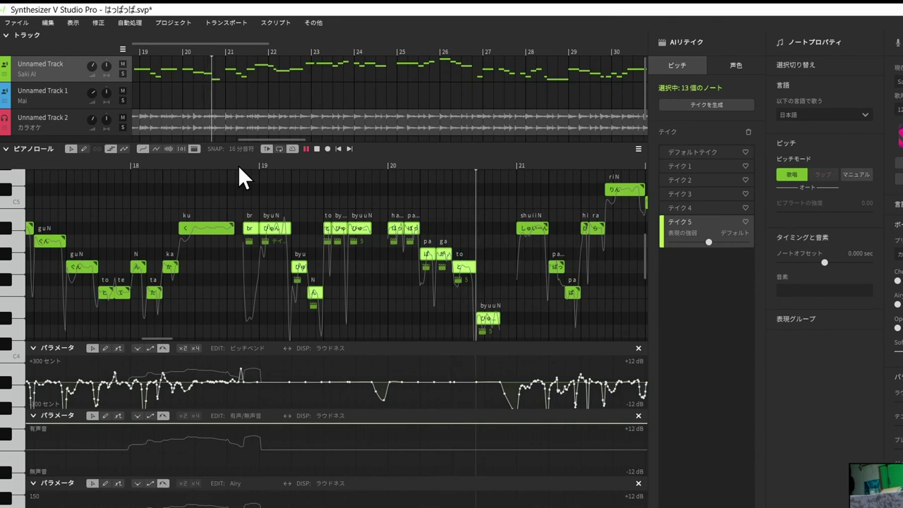
key(space)
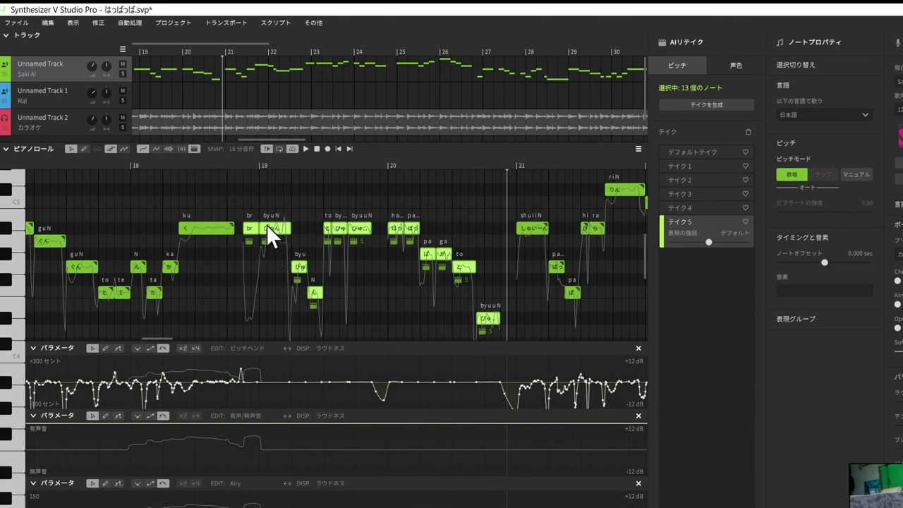
Replay pitch take 5 and the default take in alternation on the same phrase to compare them.
click(240, 167)
key(space)
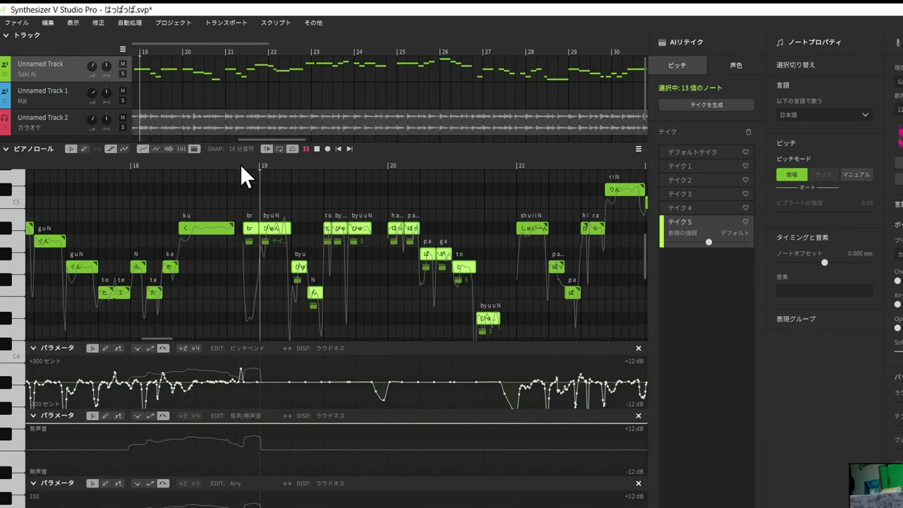
key(space)
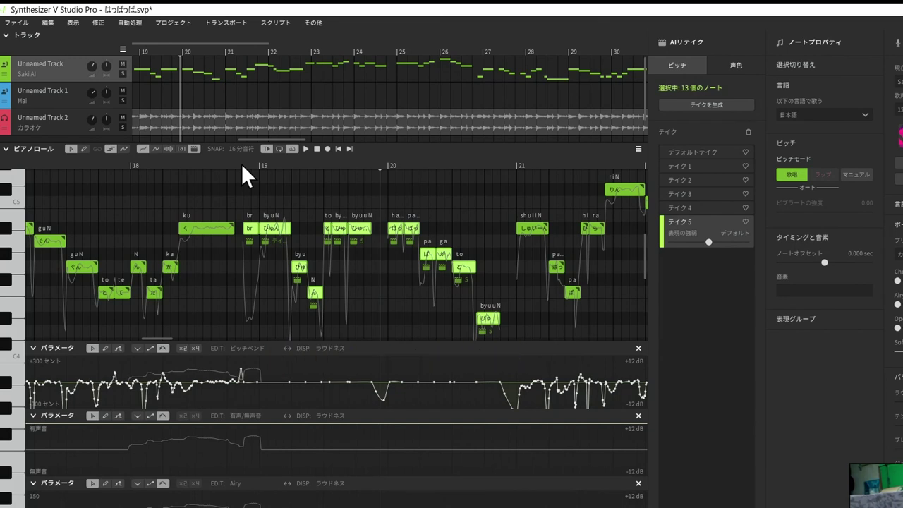
click(686, 152)
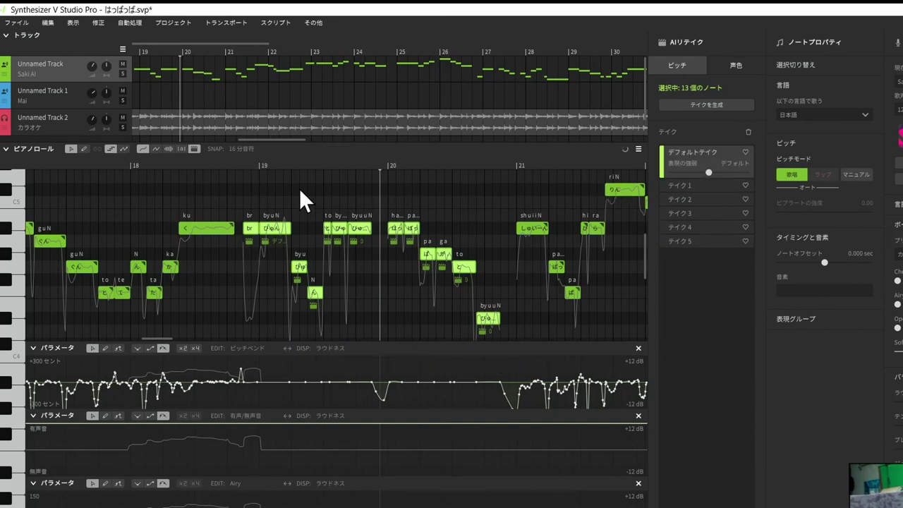
click(236, 162)
key(space)
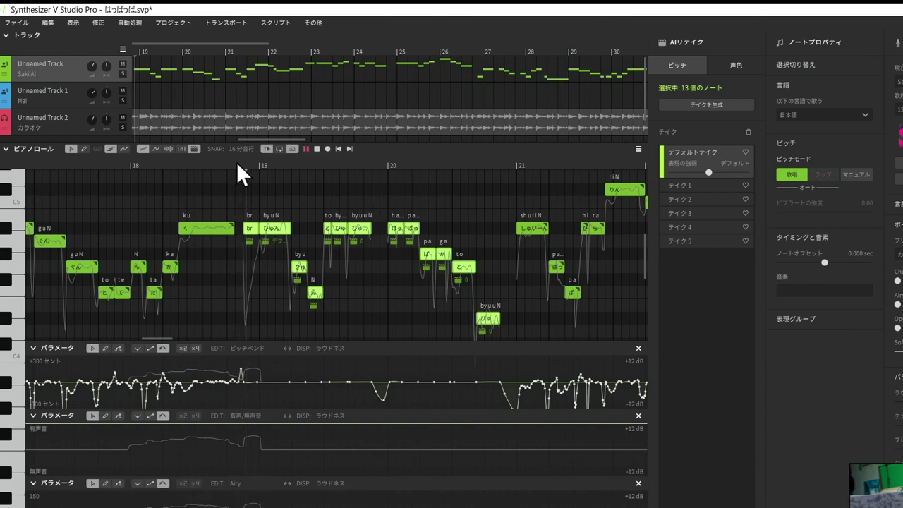
key(space)
click(238, 165)
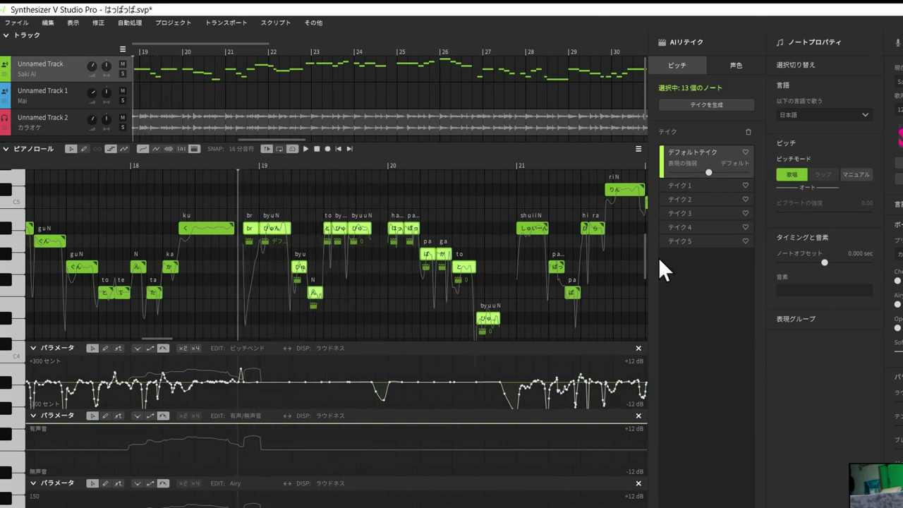
click(679, 244)
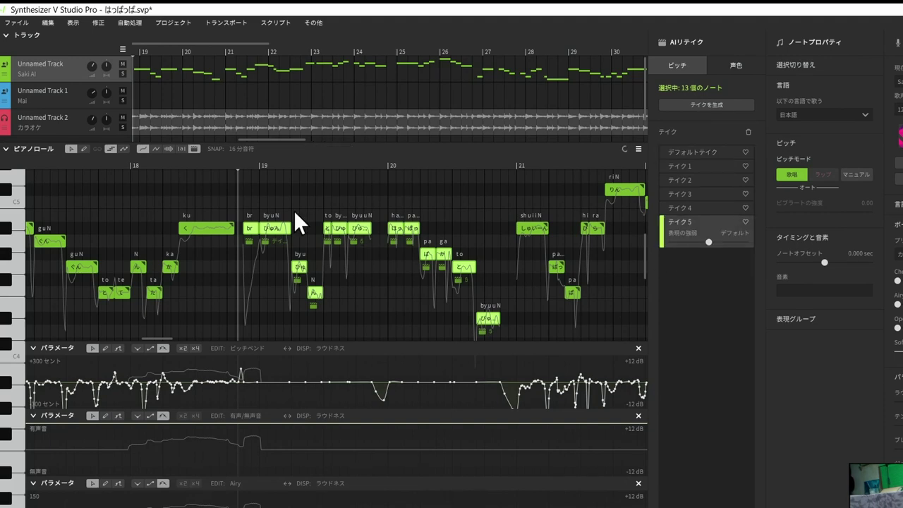
key(space)
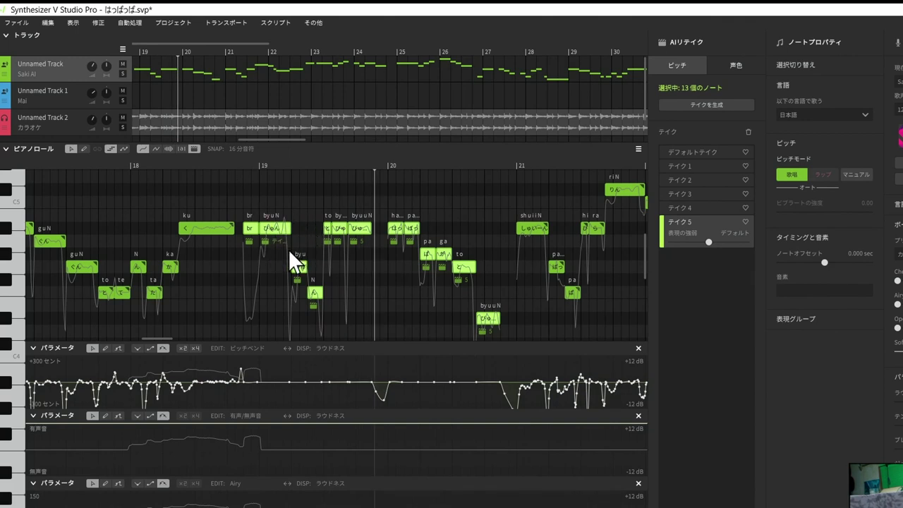
Switch the phrase between the default pitch take and take 5 to compare their pitch curves, leaving take 5 active.
click(693, 153)
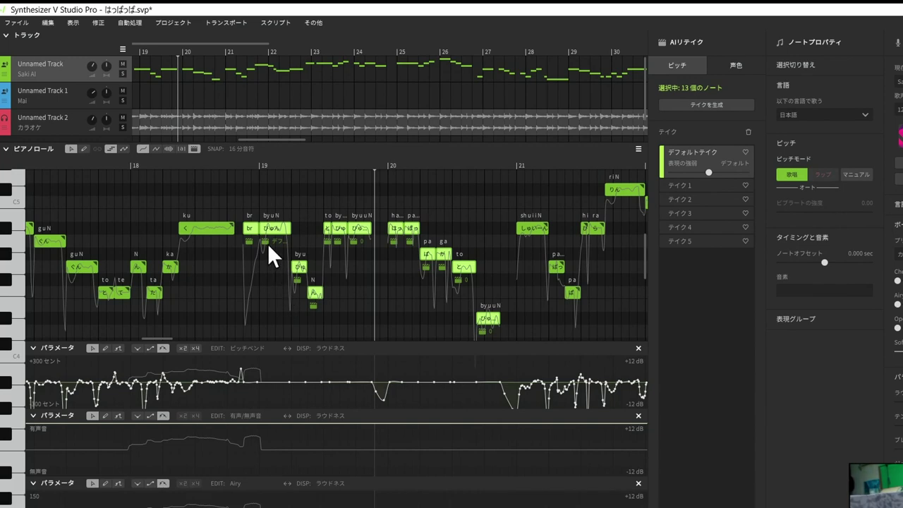
key(space)
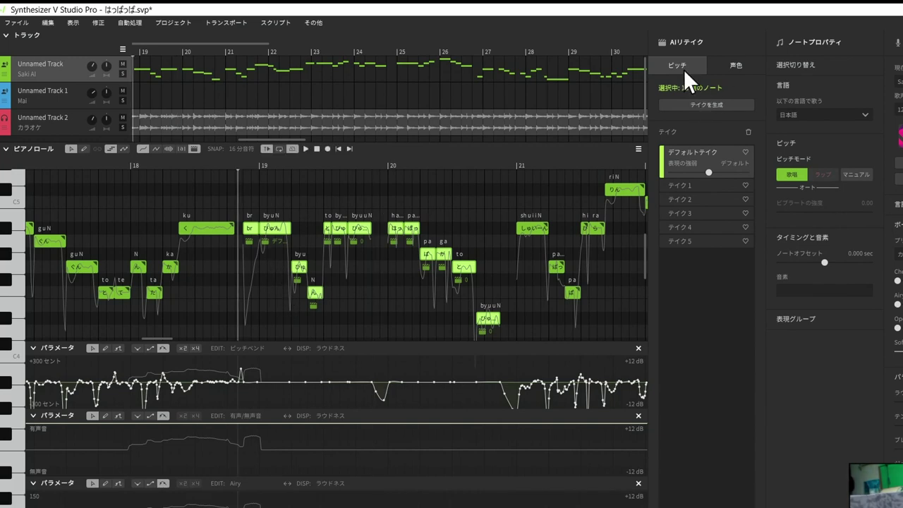
click(736, 65)
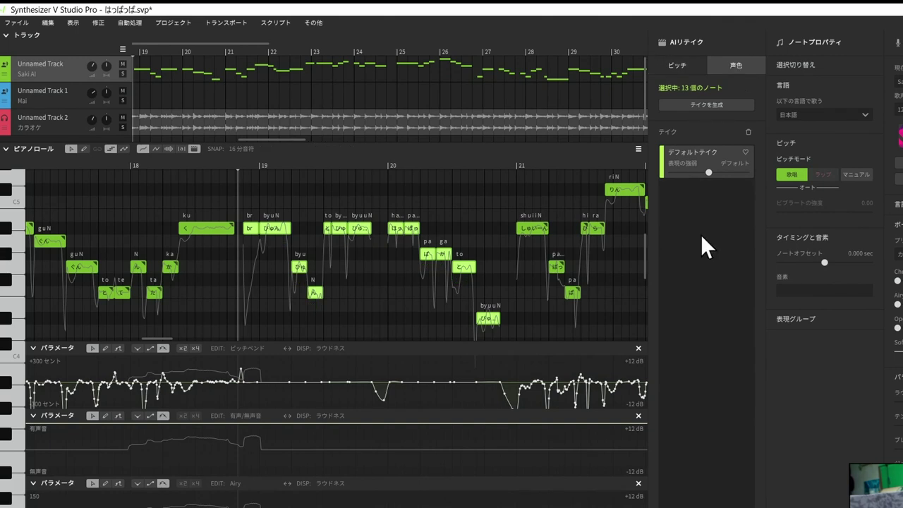
click(690, 66)
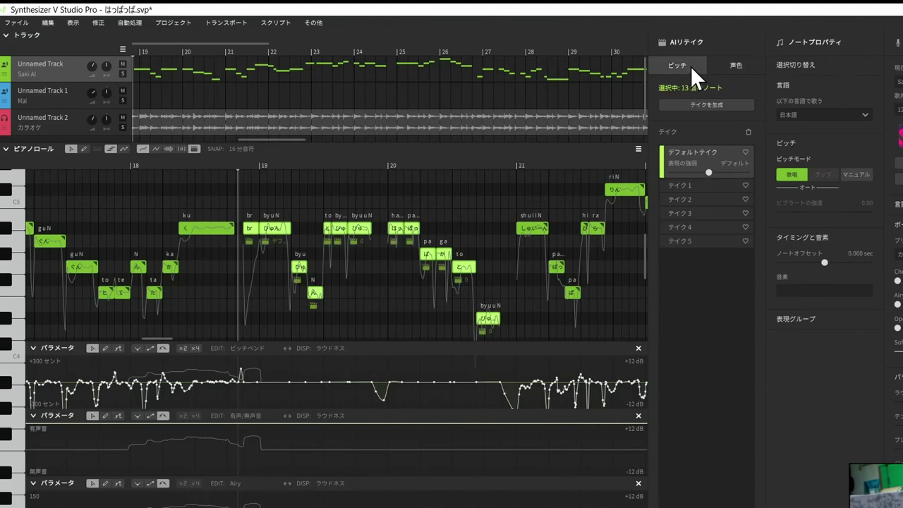
click(693, 238)
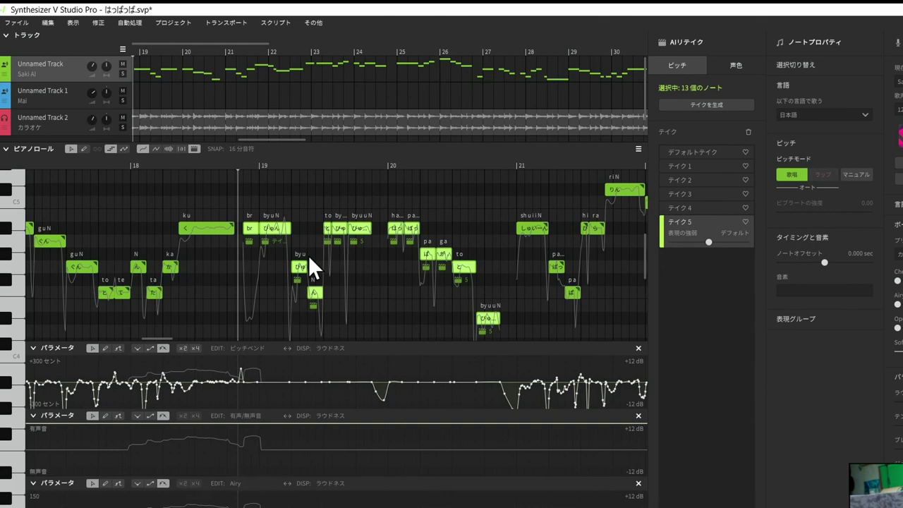
click(735, 64)
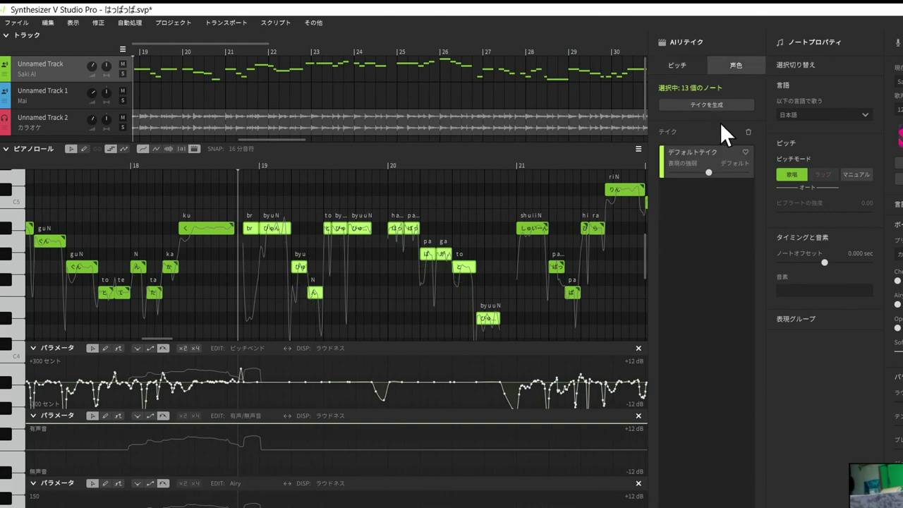
click(708, 103)
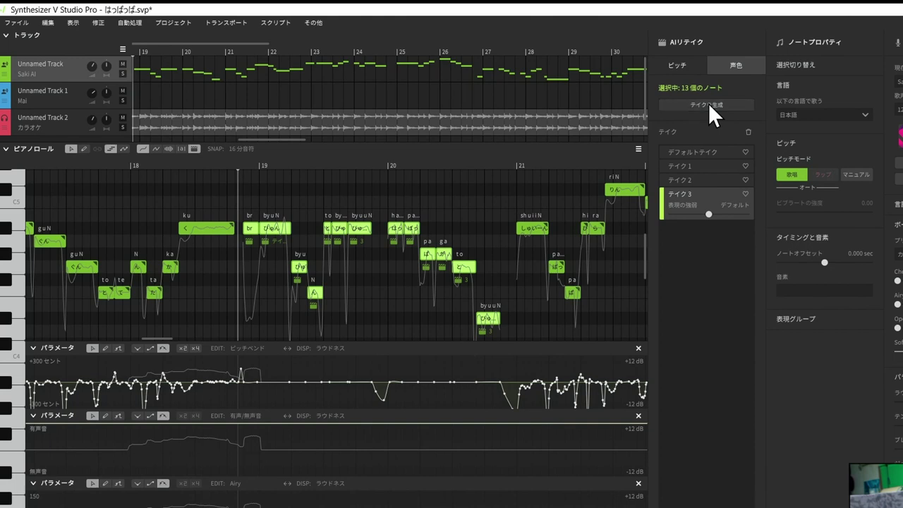
click(708, 103)
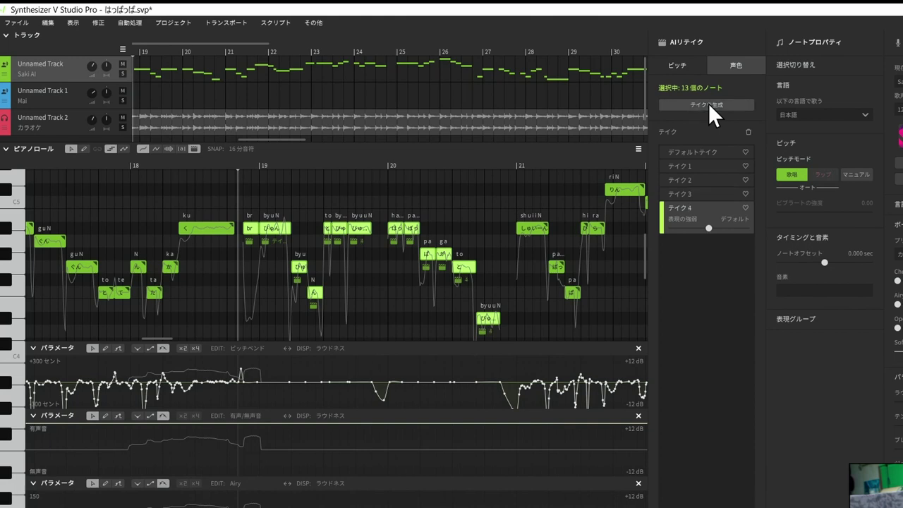
click(709, 103)
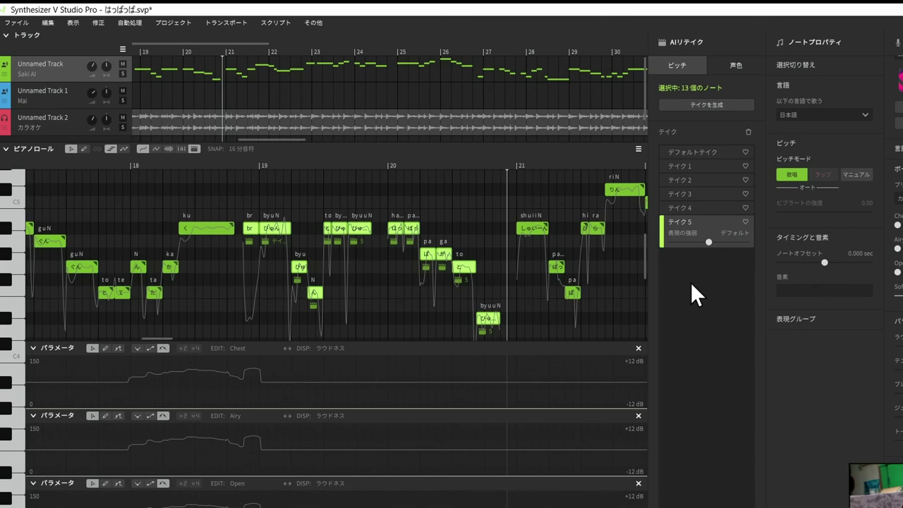
Generate five new AI timbre takes for the selected notes.
click(728, 67)
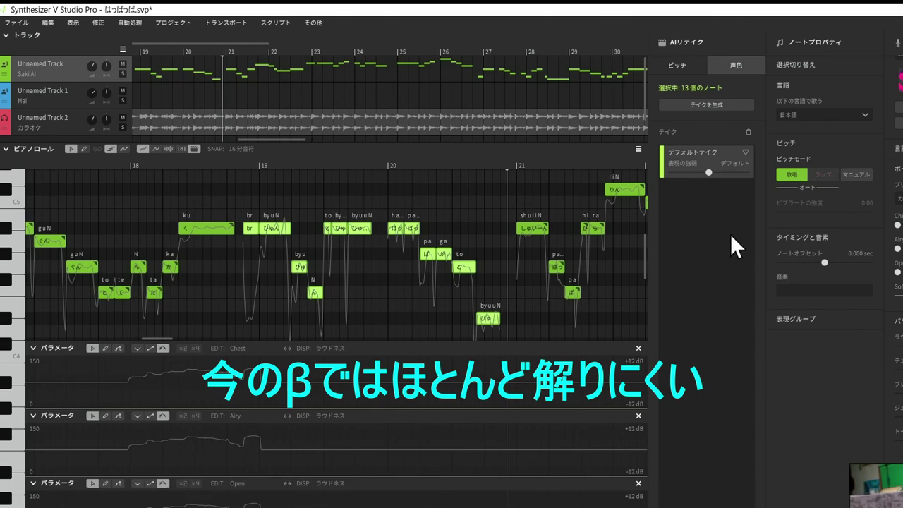
click(707, 106)
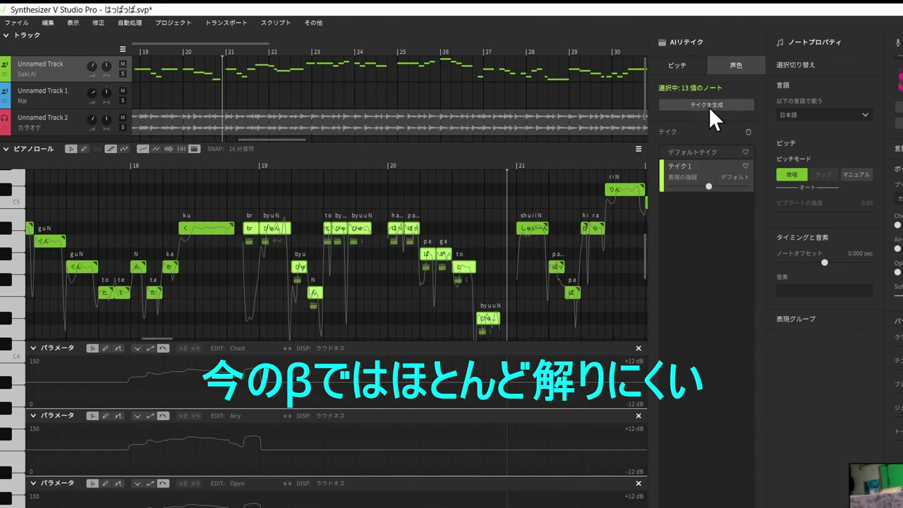
click(709, 107)
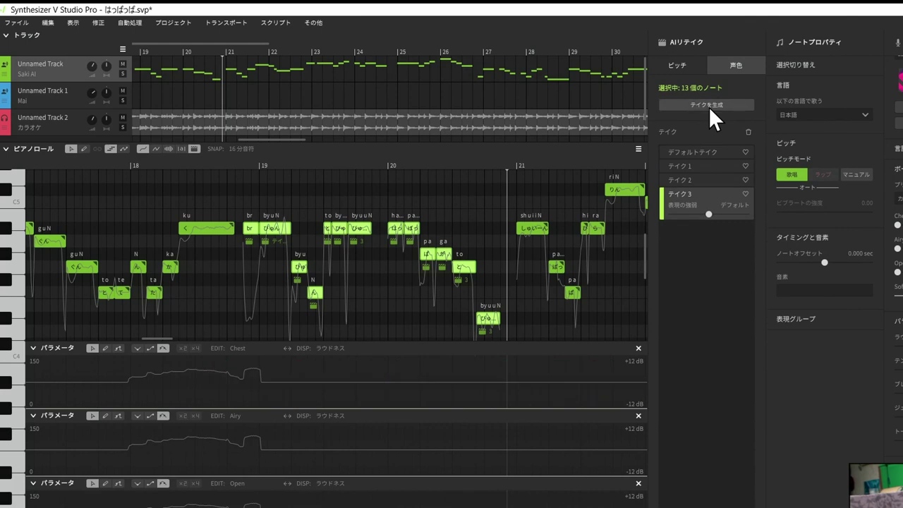
click(708, 107)
click(708, 107)
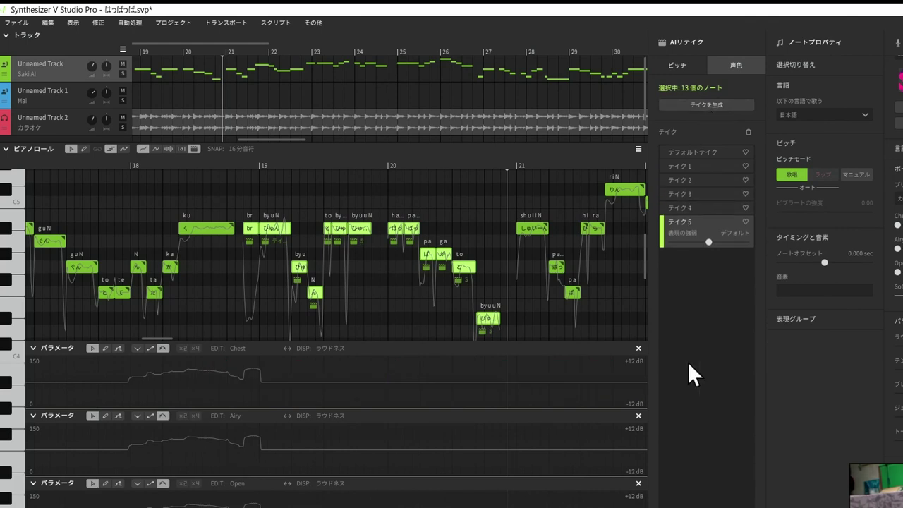
Set the expression strength of timbre takes 1 and 2 to +100 and make take 1 active.
click(708, 166)
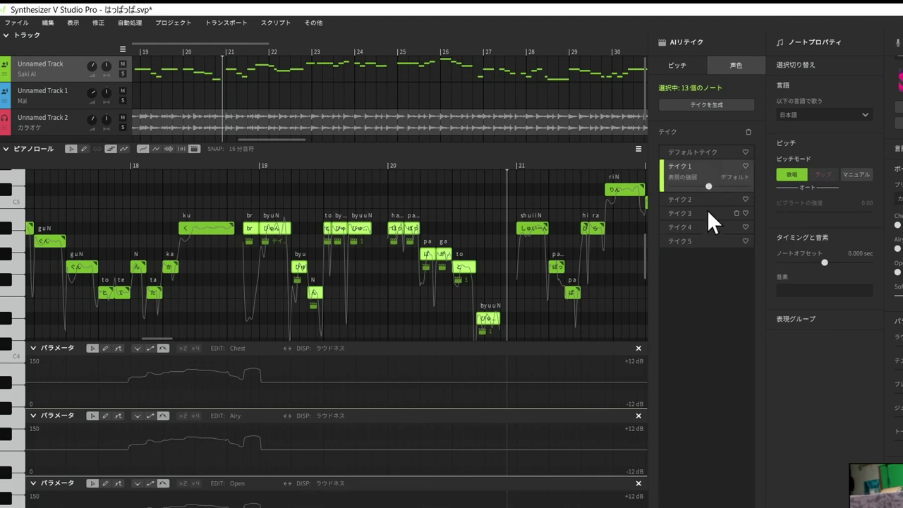
click(707, 201)
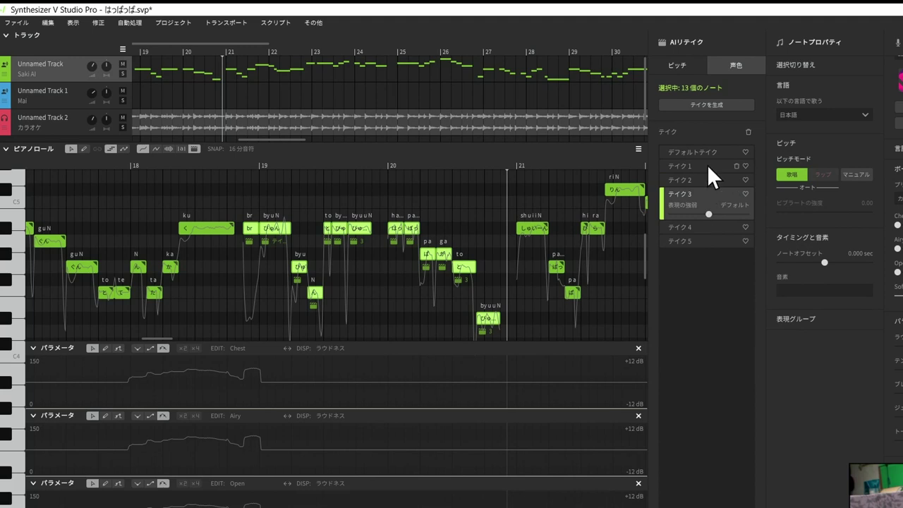
click(709, 166)
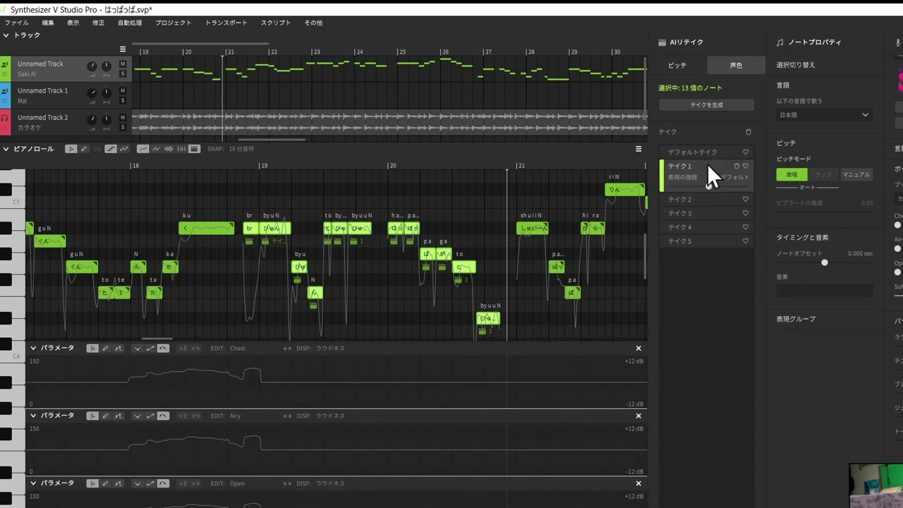
click(713, 201)
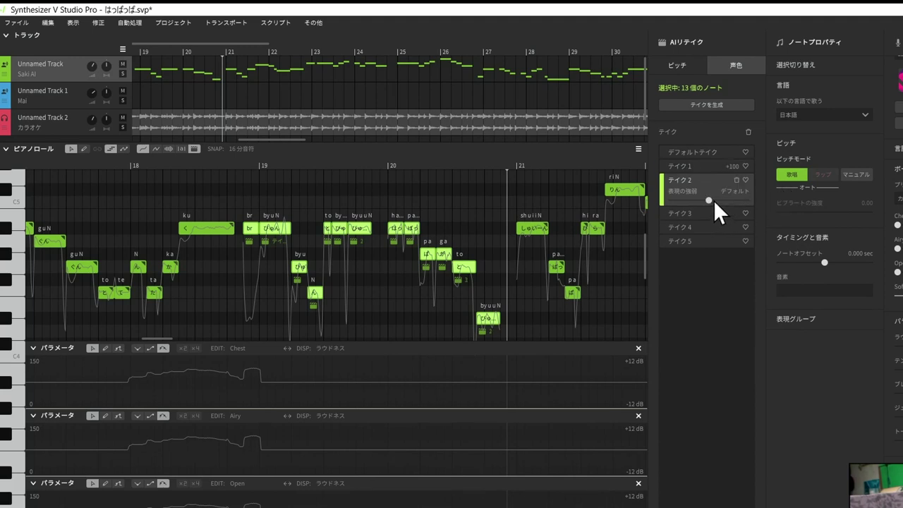
click(706, 164)
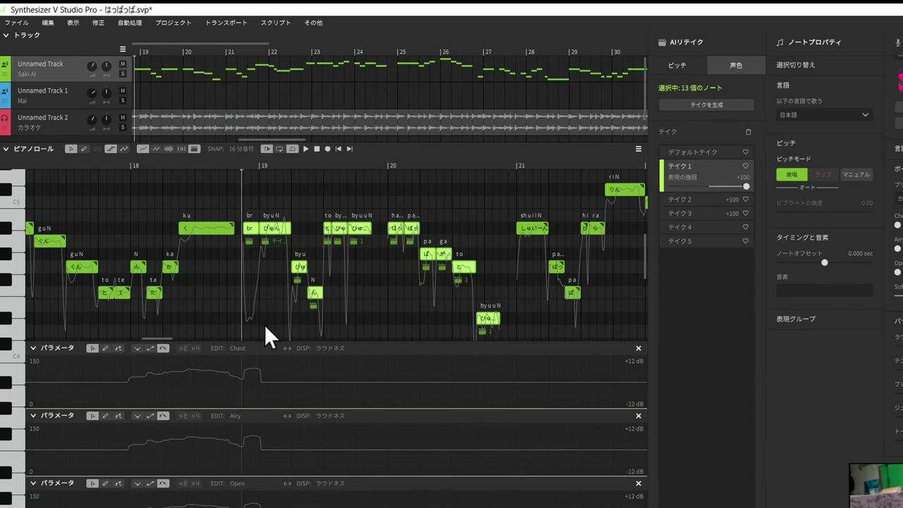
Audition timbre take 1 and take 3 from just before measure 19, with take 3's expression strength set to +100.
key(space)
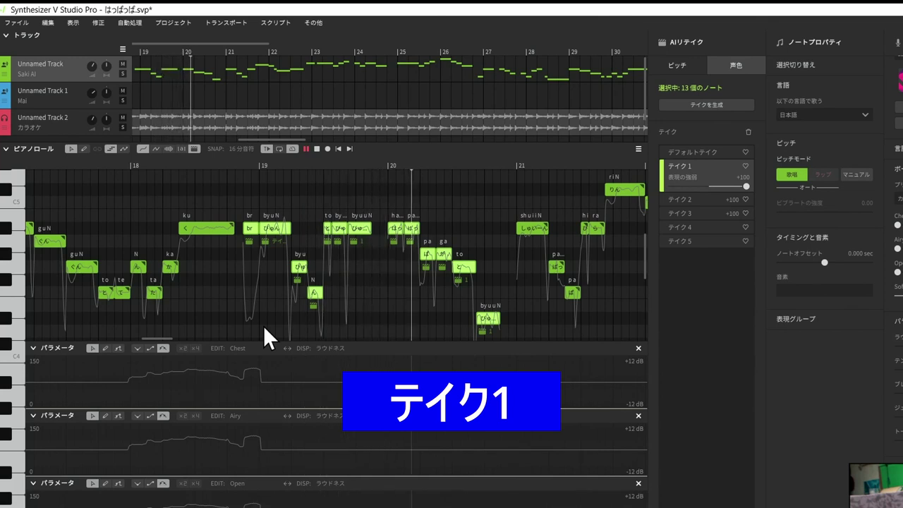
click(237, 161)
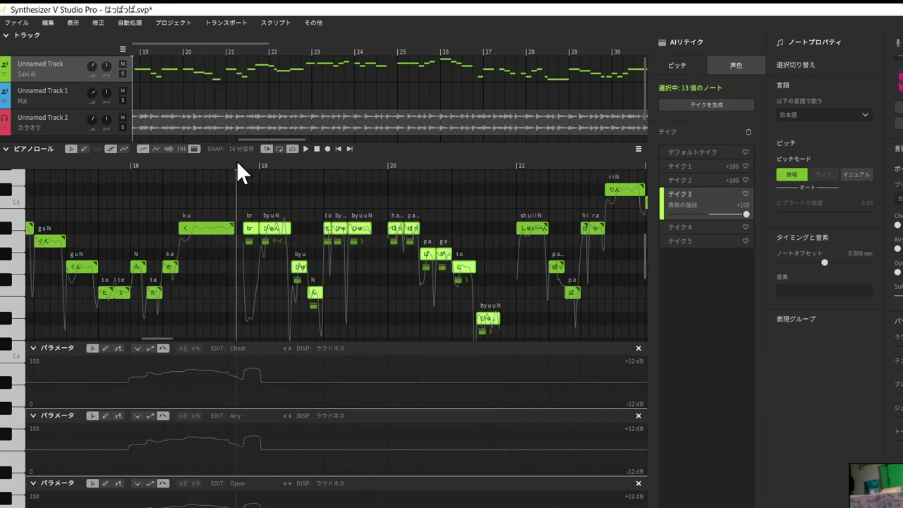
click(237, 161)
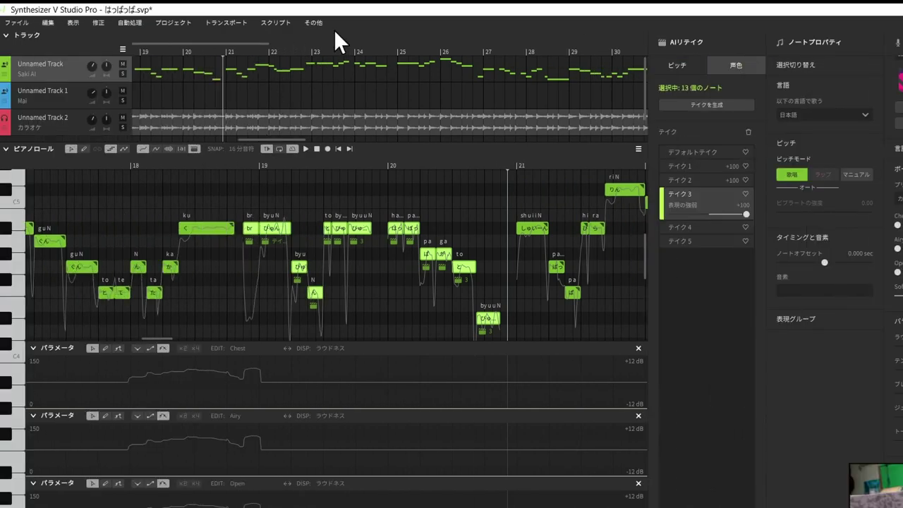
click(681, 68)
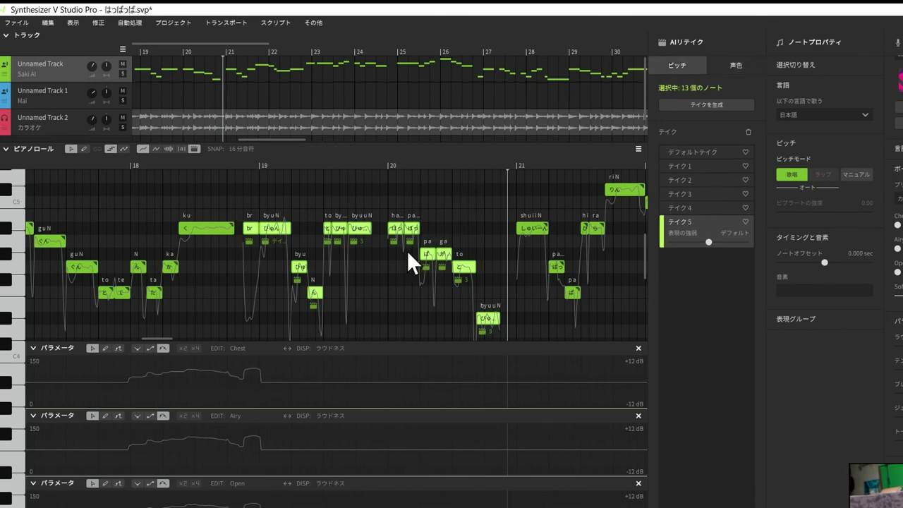
Check the vocal style assigned to each of the three parameter lanes, keeping Chest, Airy and Open.
click(233, 350)
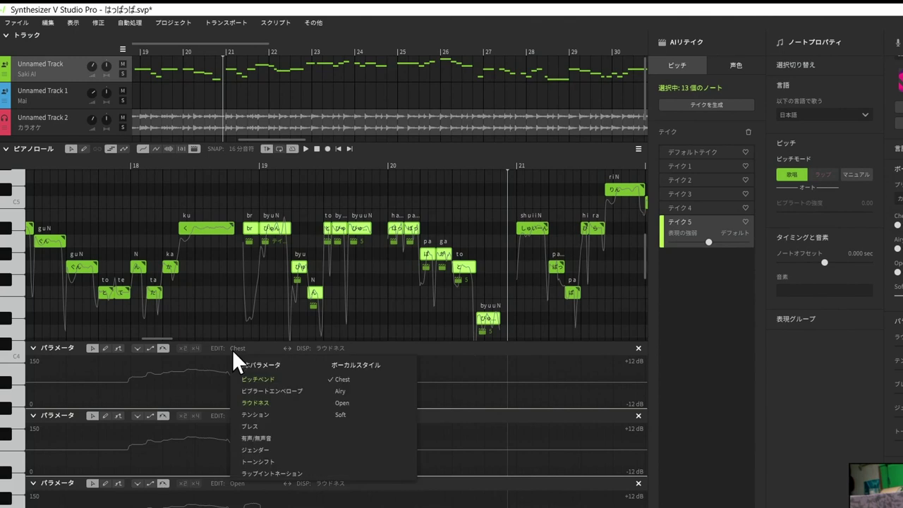
click(359, 379)
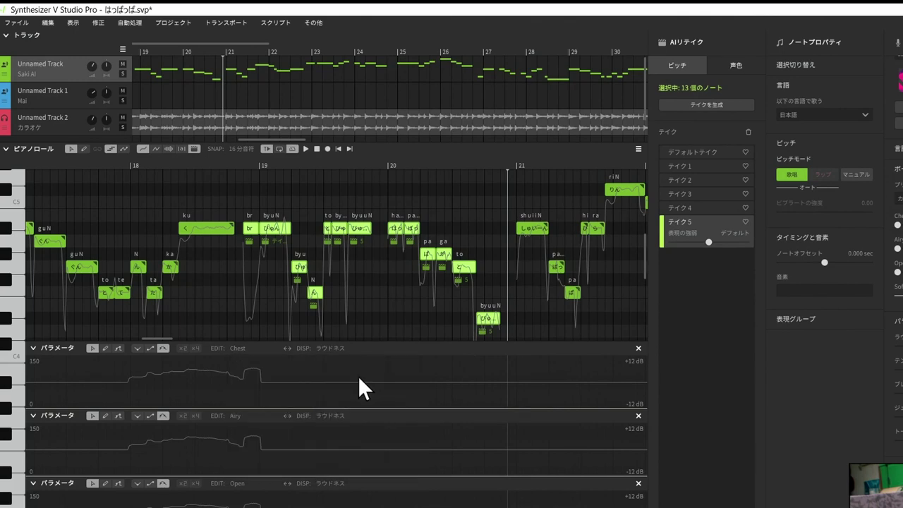
click(263, 414)
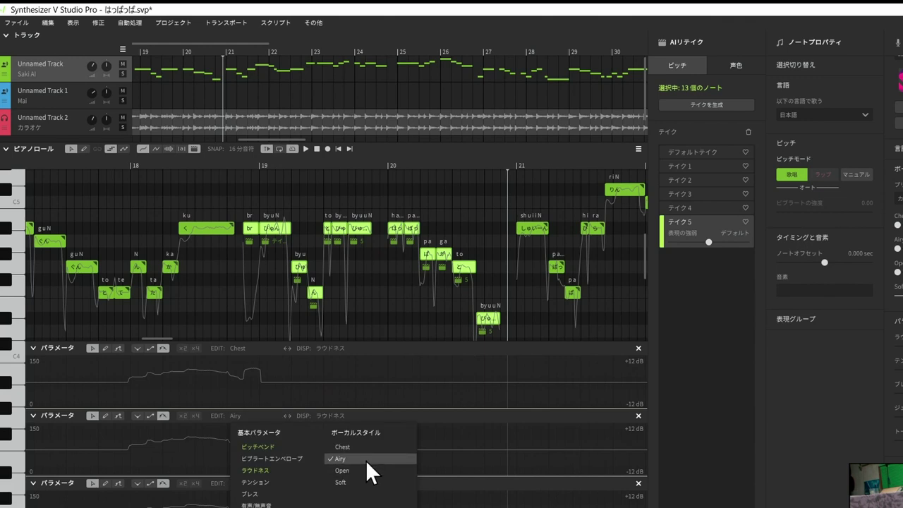
click(366, 460)
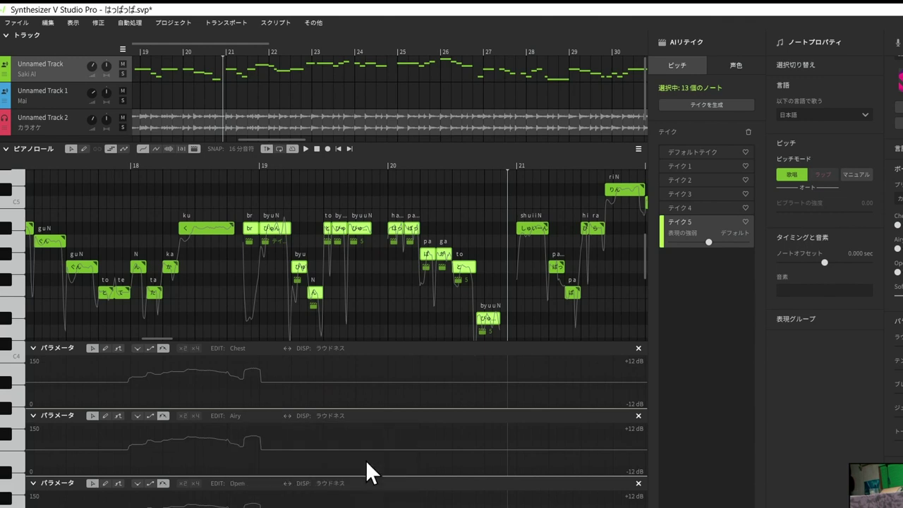
click(236, 484)
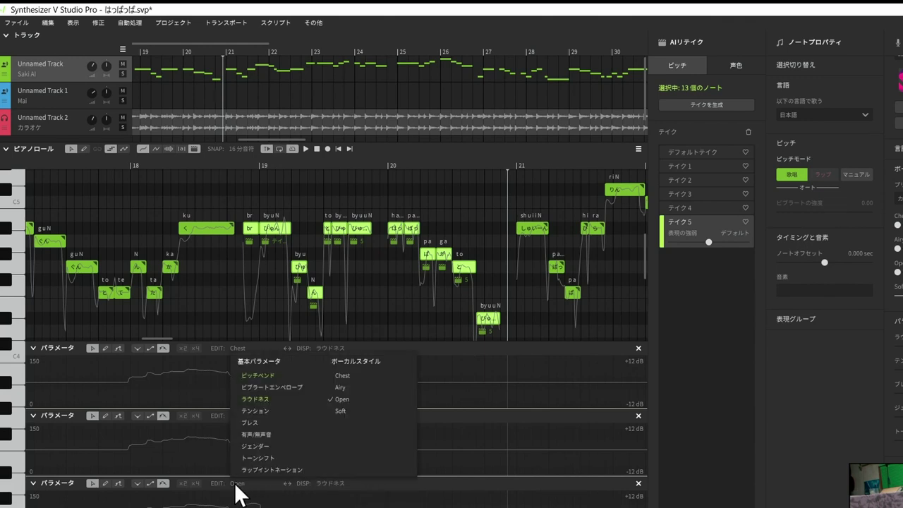
click(341, 399)
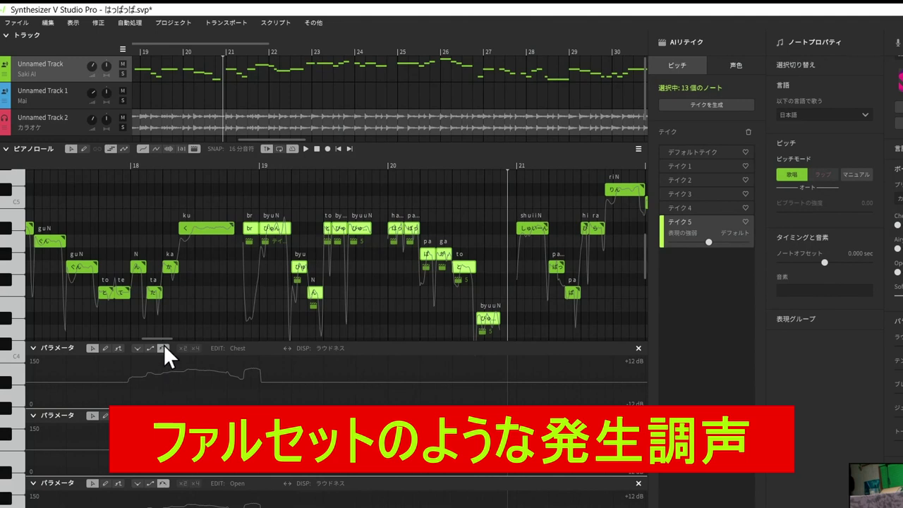
Audition the vocal from the middle of measure 22 and again from the first half of measure 21.
drag(163, 338, 189, 337)
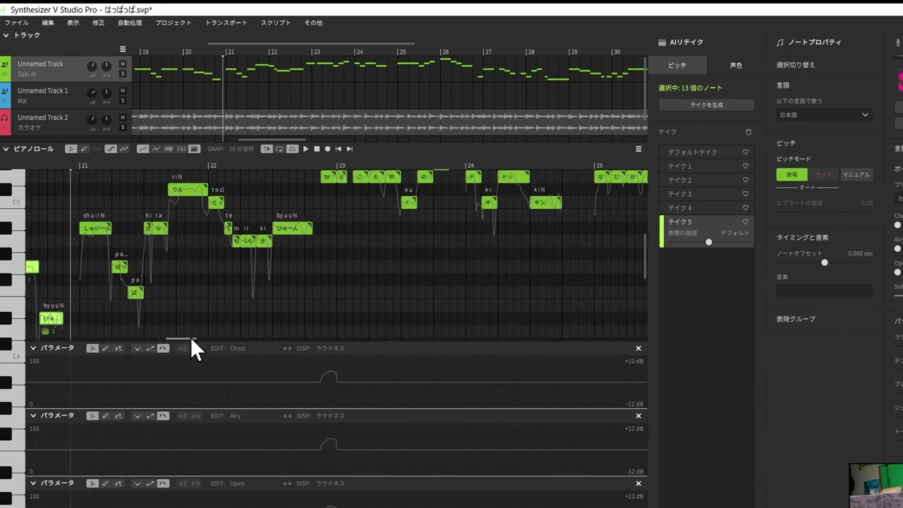
click(265, 170)
key(space)
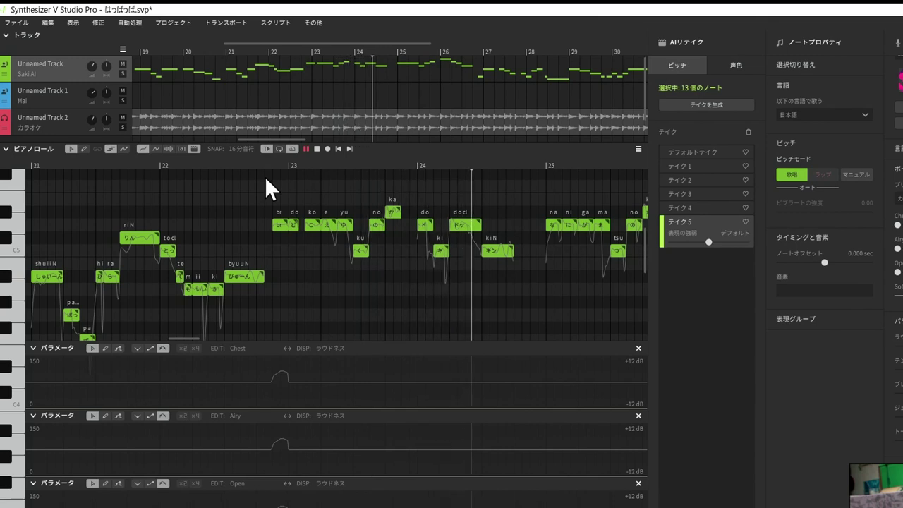
key(space)
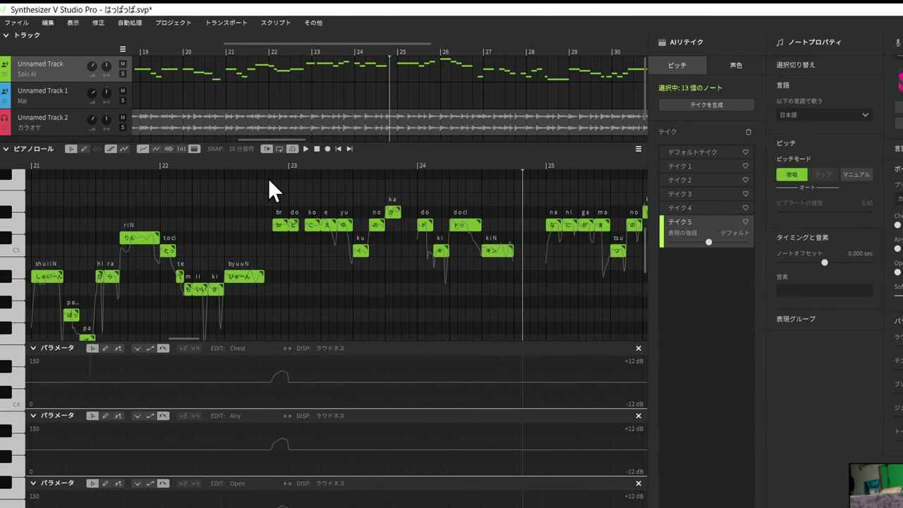
click(88, 165)
key(space)
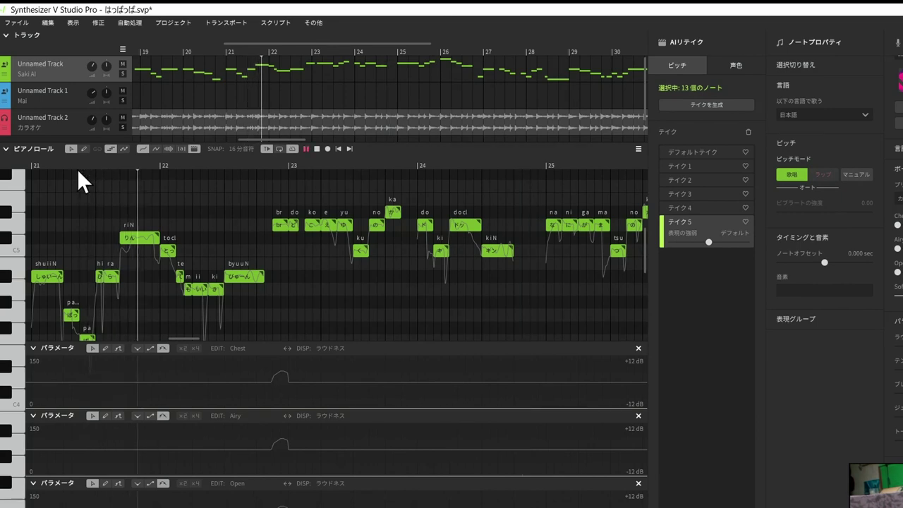
key(space)
Audition the vocal phrase starting just before measure 25, up to the end of measure 26.
drag(191, 339, 210, 343)
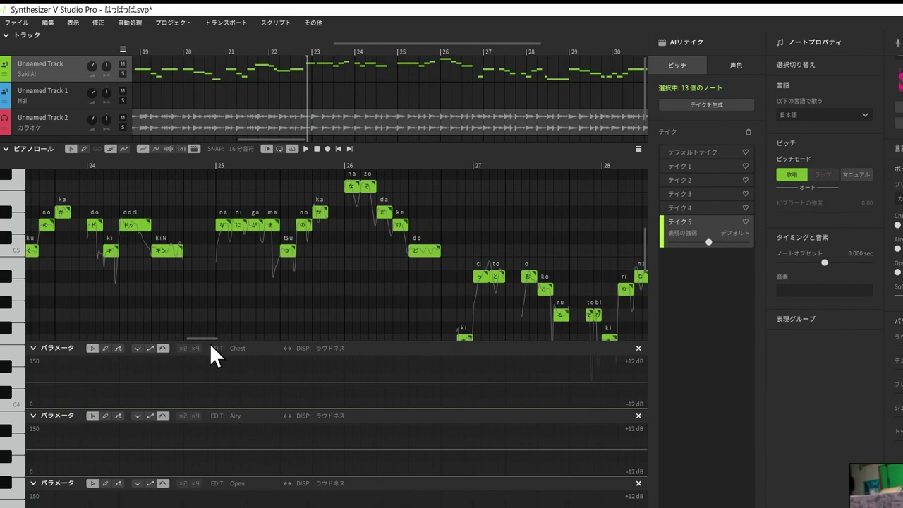
click(196, 167)
key(space)
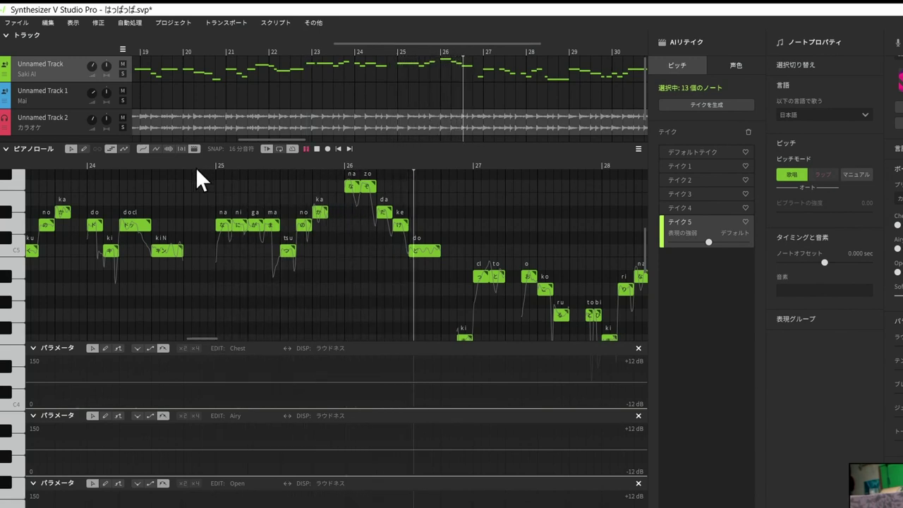
key(space)
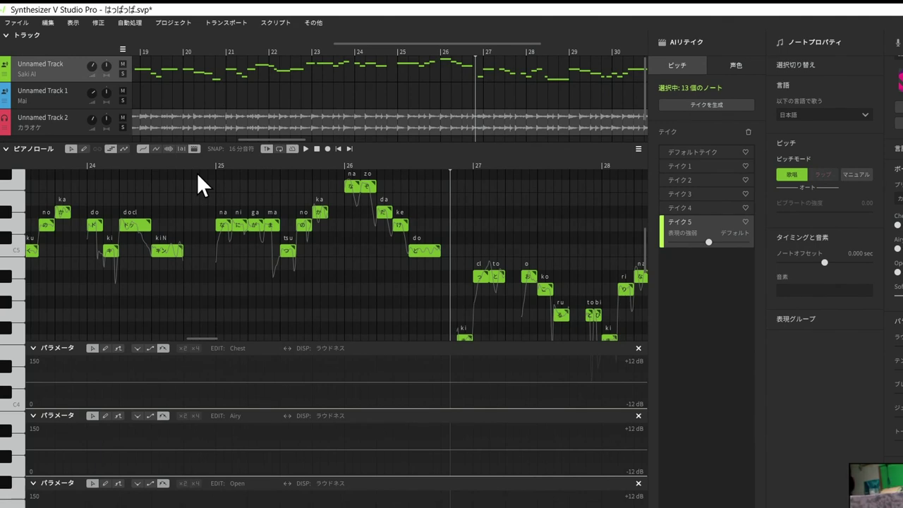
Move the playhead to measure 26 and assign ブレス, テンション and 有声/無声音 to the three parameter lanes, replacing Chest, Airy and Open.
click(342, 166)
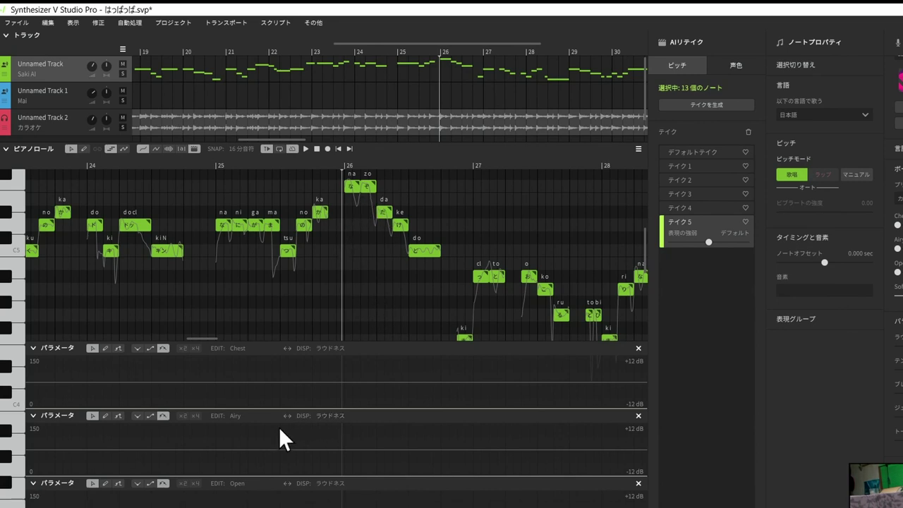
click(238, 349)
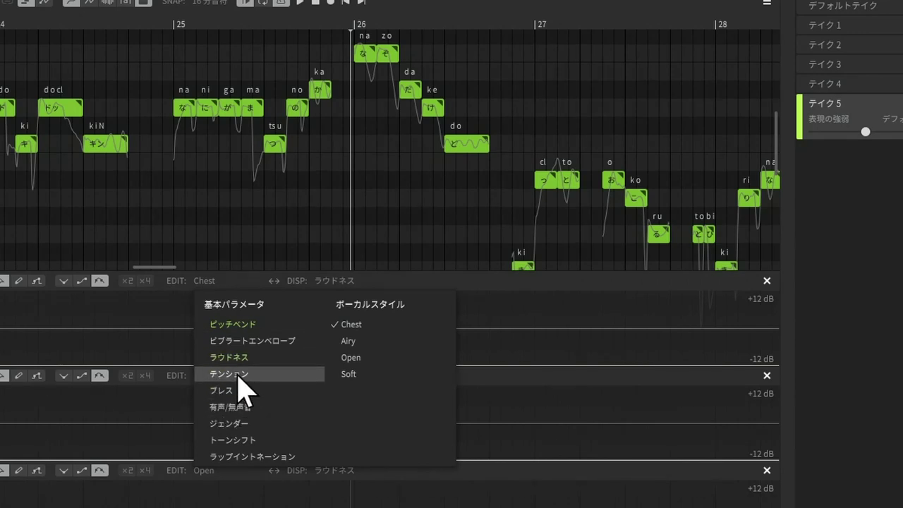
click(238, 390)
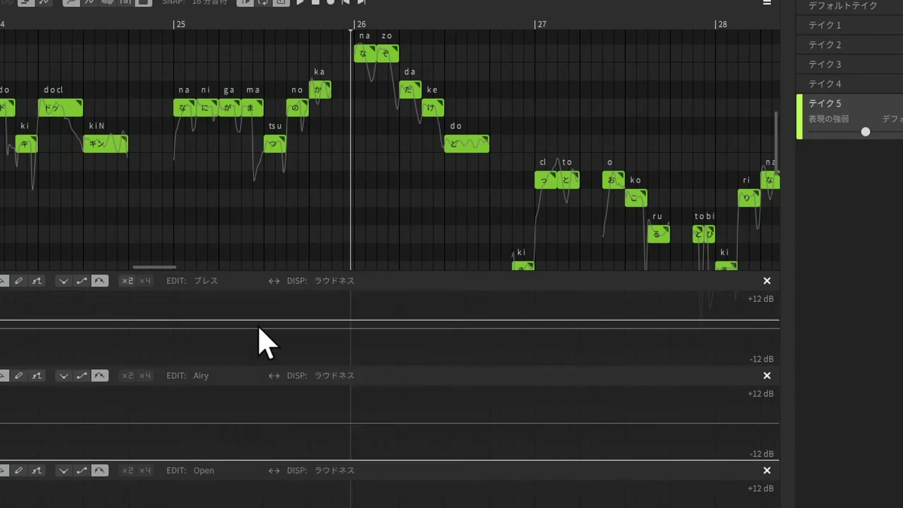
click(201, 375)
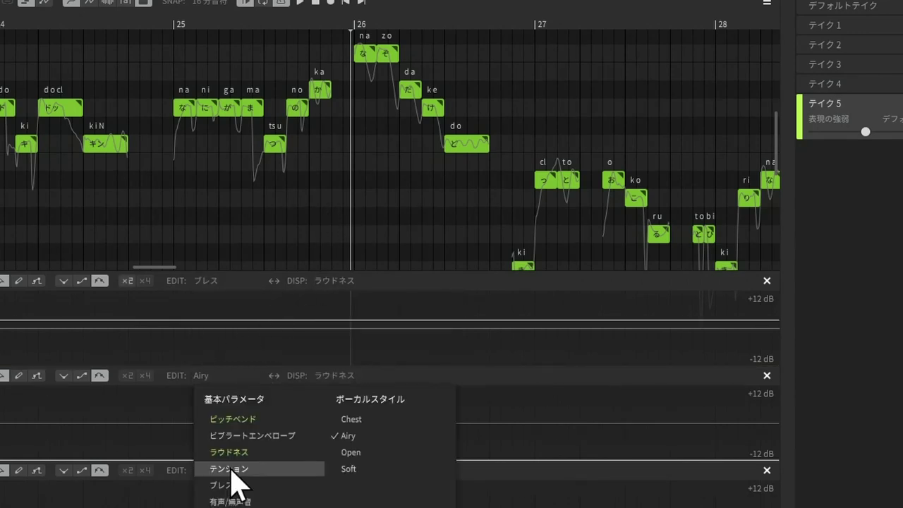
click(211, 471)
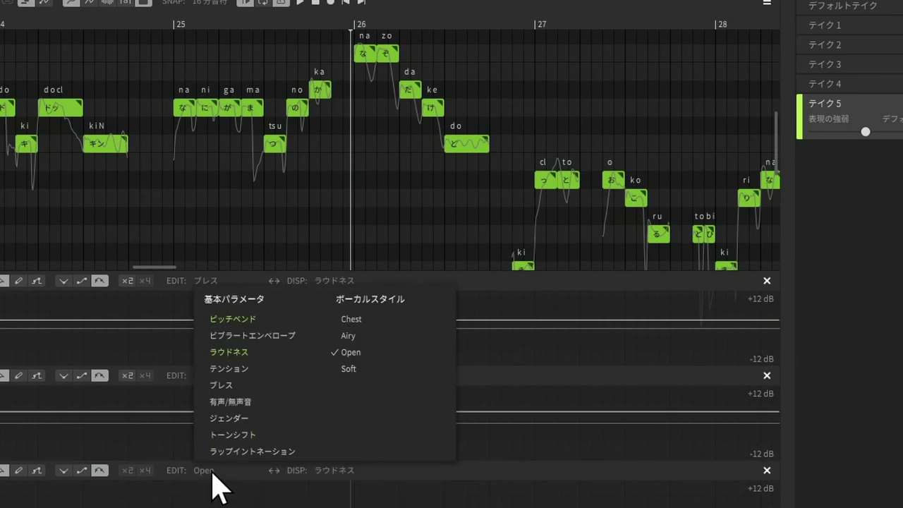
click(230, 407)
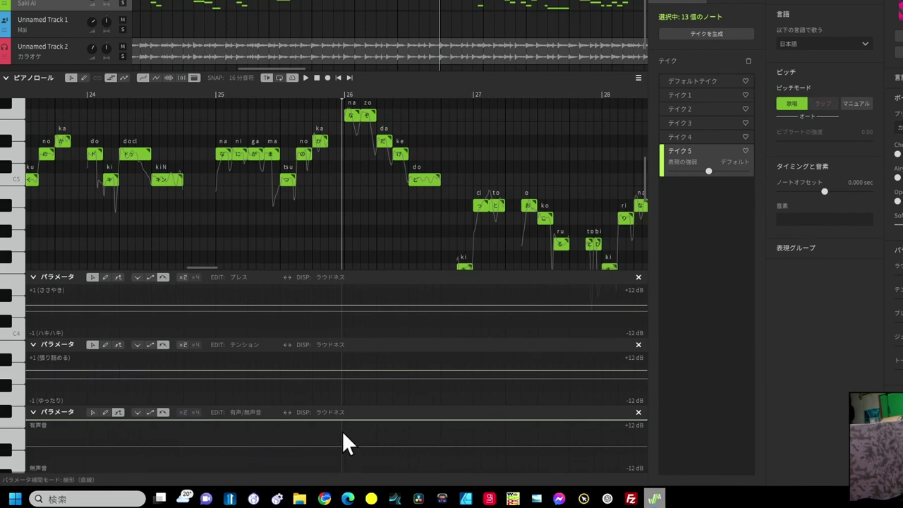
Draw a slight straight dip in the 有声/無声音 curve over the opening notes of measure 26 and audition from just before measure 25.
click(398, 429)
click(210, 89)
key(space)
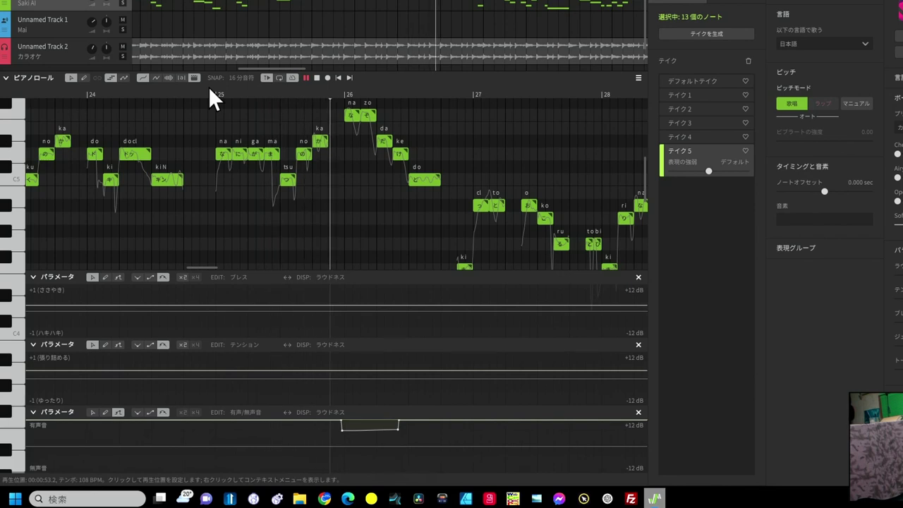
key(space)
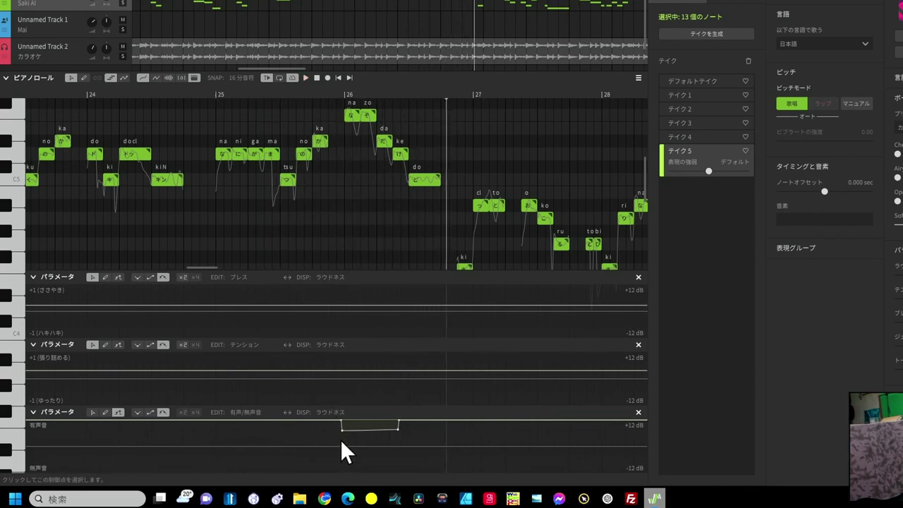
Lower the 有声/無声音 dip over the start of measure 26 somewhat further and replay the phrase.
drag(396, 436, 397, 437)
click(209, 87)
key(space)
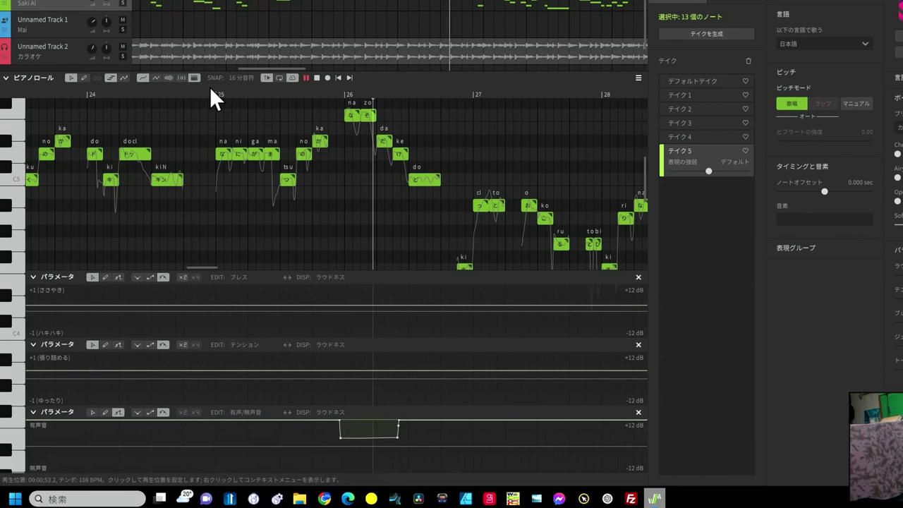
key(space)
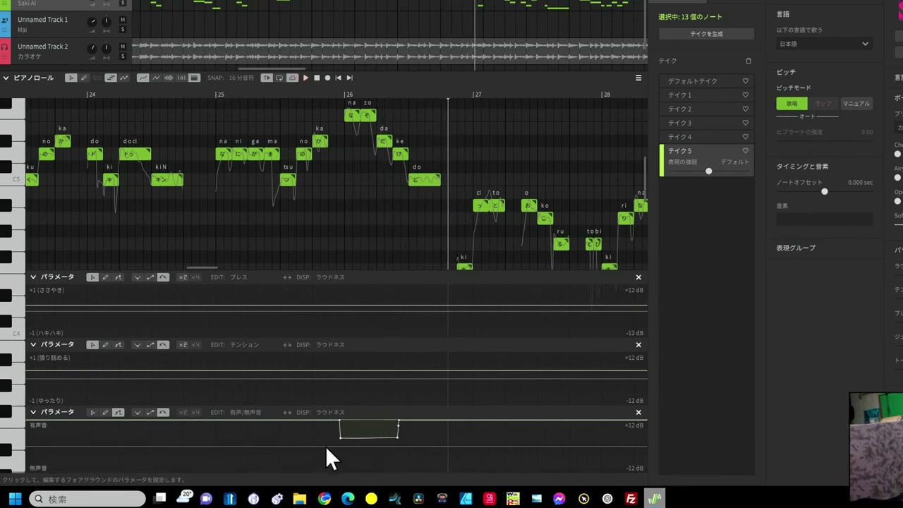
Redraw the 有声/無声音 dip over the start of measure 26 down to just below mid-level and listen to the phrase again.
drag(338, 451, 398, 451)
click(213, 93)
key(space)
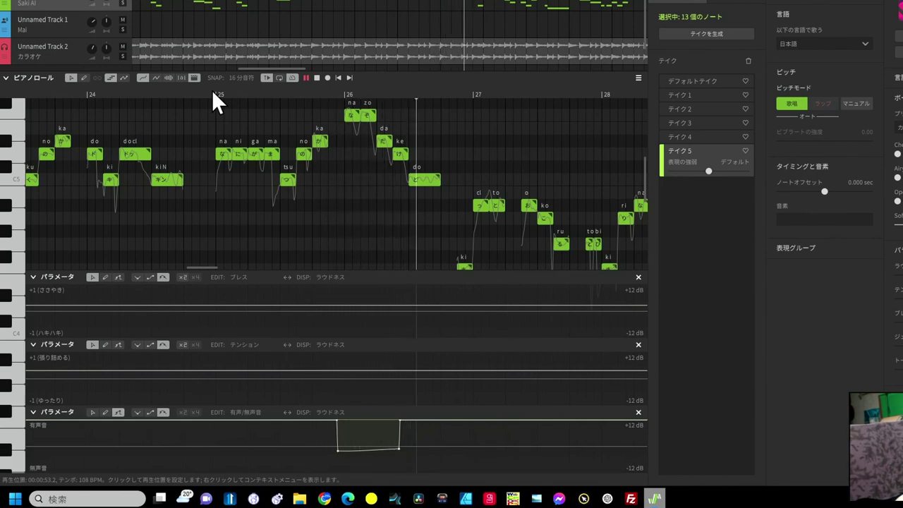
key(space)
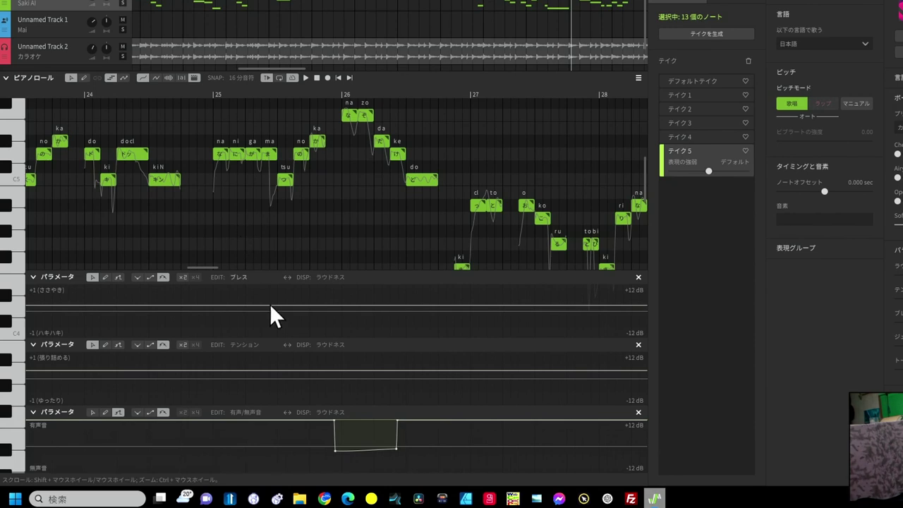
Raise the テンション curve with a straight line over the opening notes of measure 26 and audition from just before measure 25.
click(331, 364)
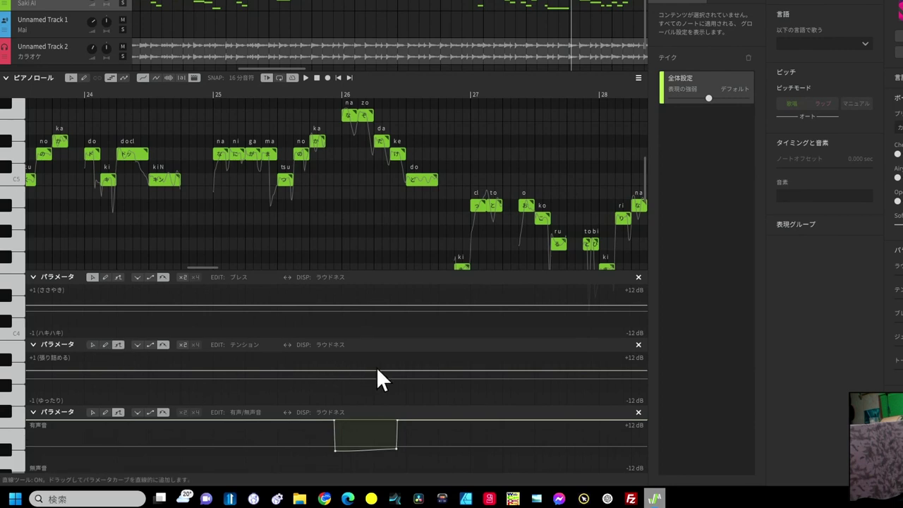
drag(333, 361, 394, 360)
click(204, 93)
key(space)
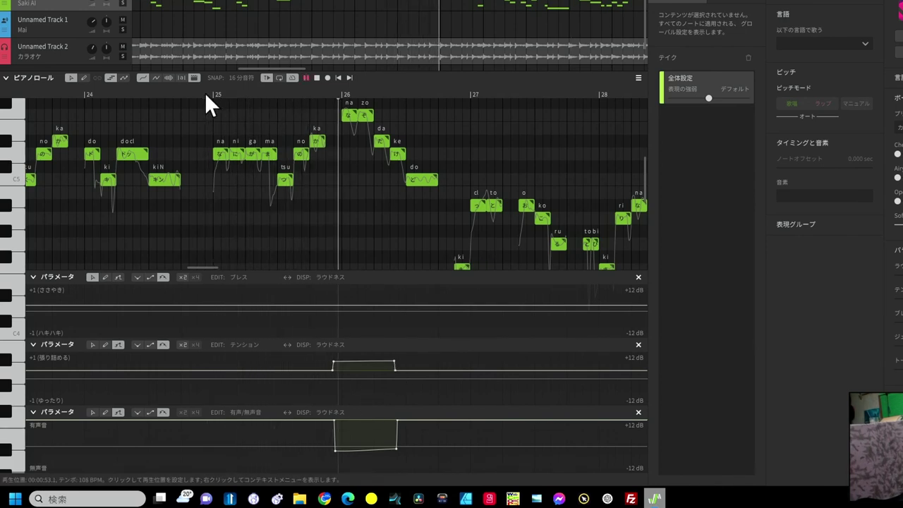
key(space)
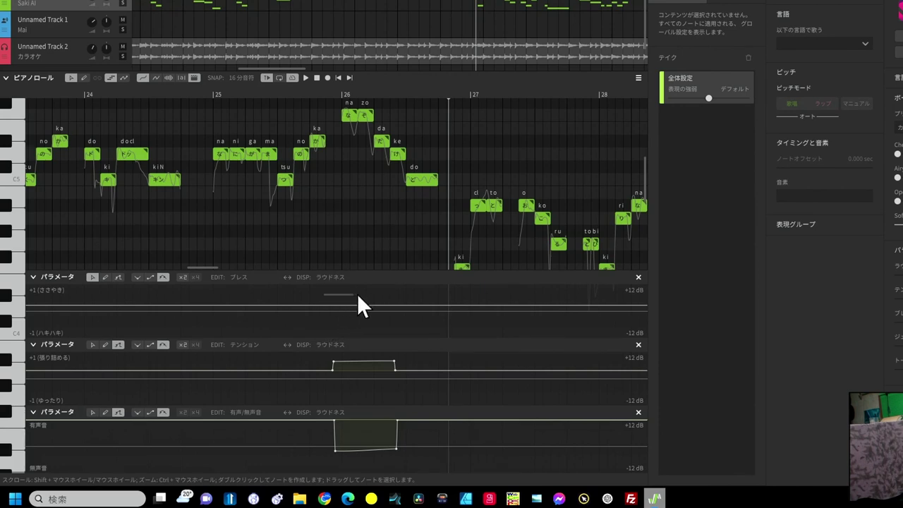
Raise the ブレス curve toward ささやき with a straight line around the start of measure 26 and audition the phrase.
drag(364, 293, 370, 292)
click(118, 277)
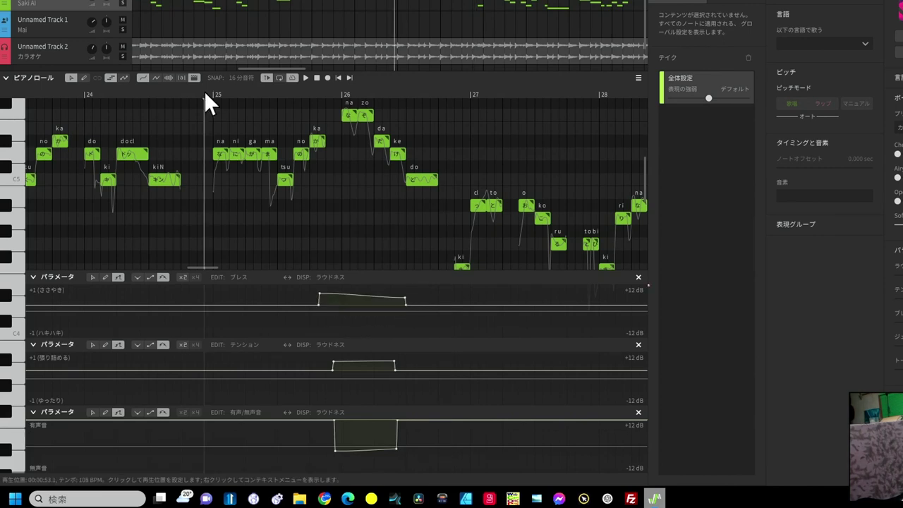
key(space)
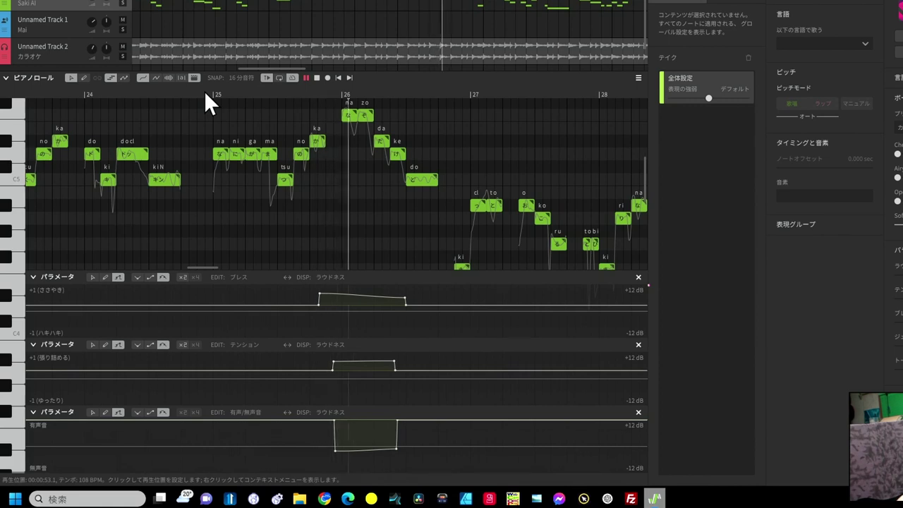
key(space)
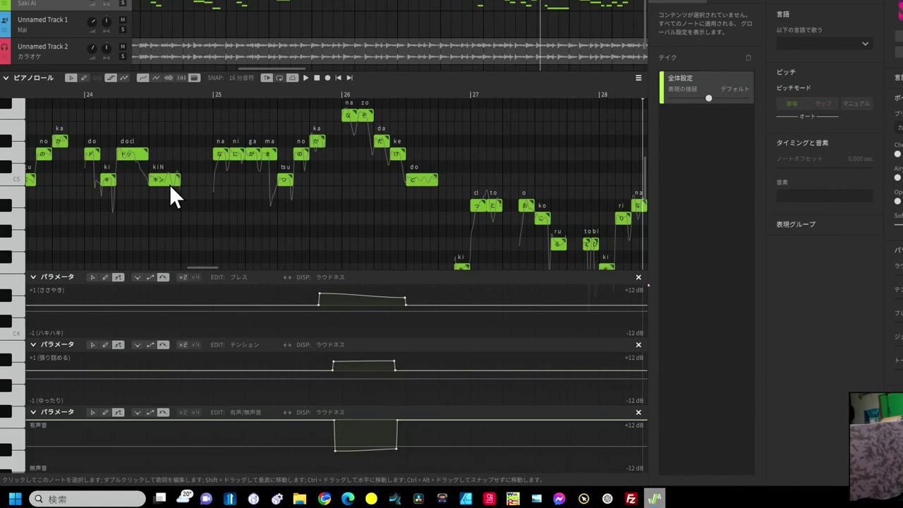
Delete all control points from the ブレス, テンション and 有声/無声音 curves and replay the phrase from just before measure 25.
key(ctrl+a)
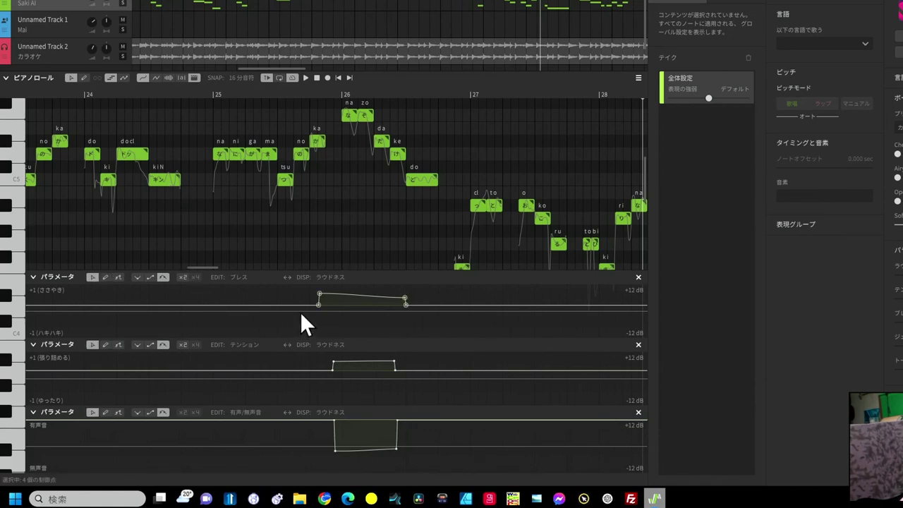
key(Delete)
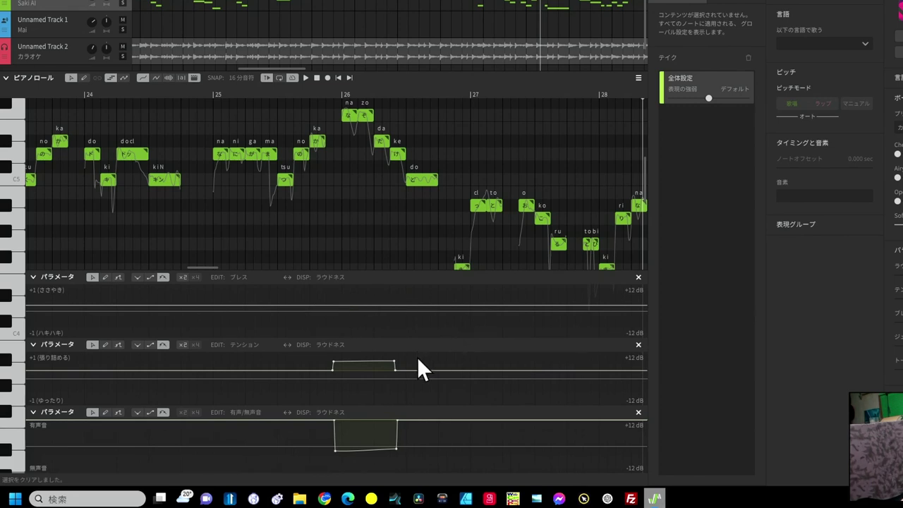
key(ctrl+a)
key(Delete)
key(space)
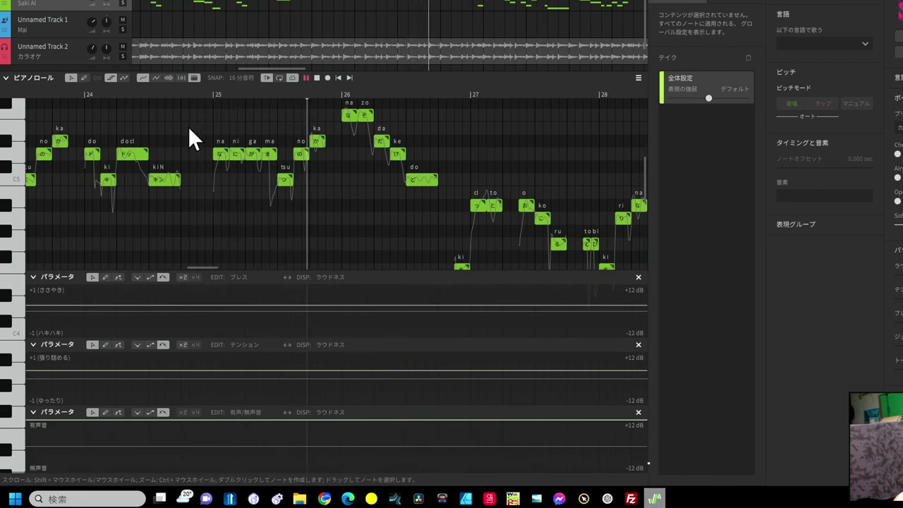
key(space)
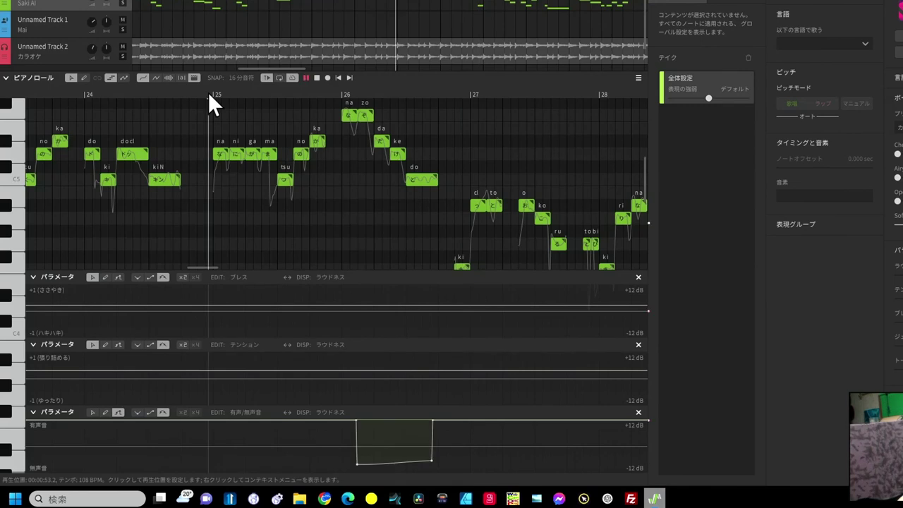
Audition the deep 有声/無声音 dip over the start of measure 26, redraw it at about mid-level and replay from just before measure 25.
key(space)
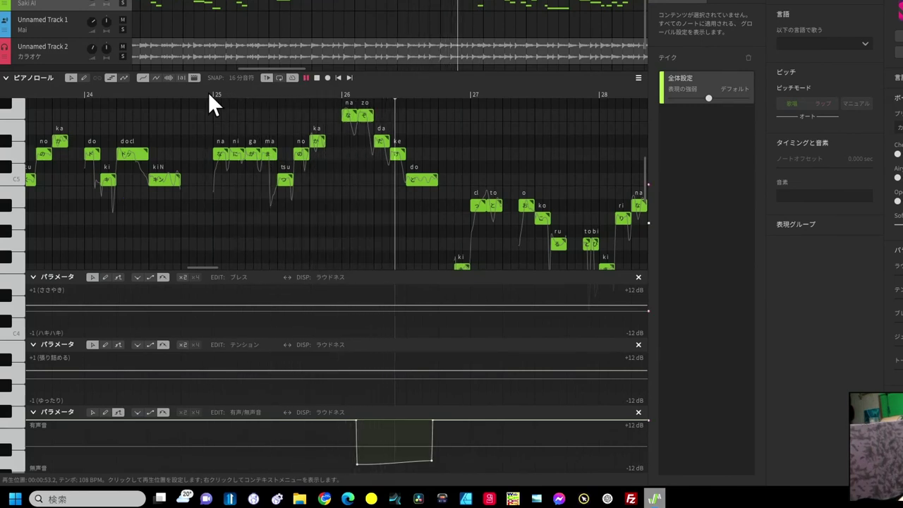
key(space)
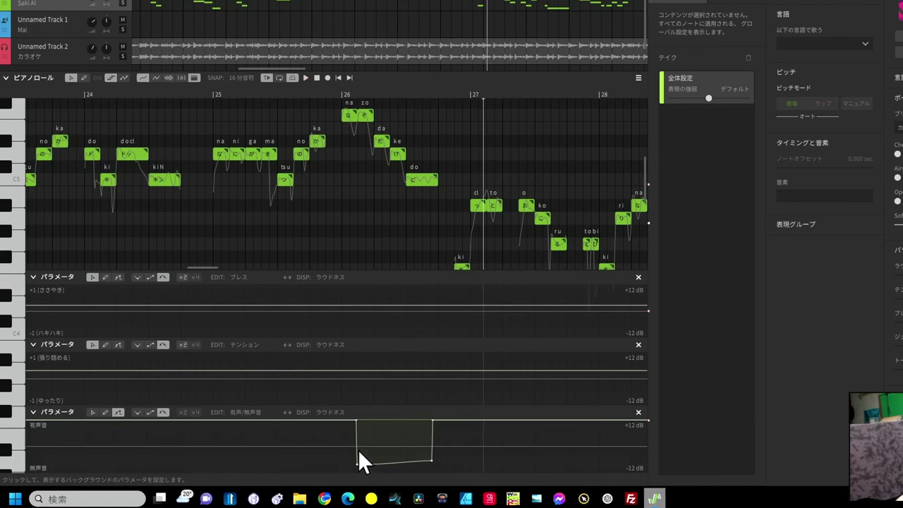
drag(355, 445, 429, 443)
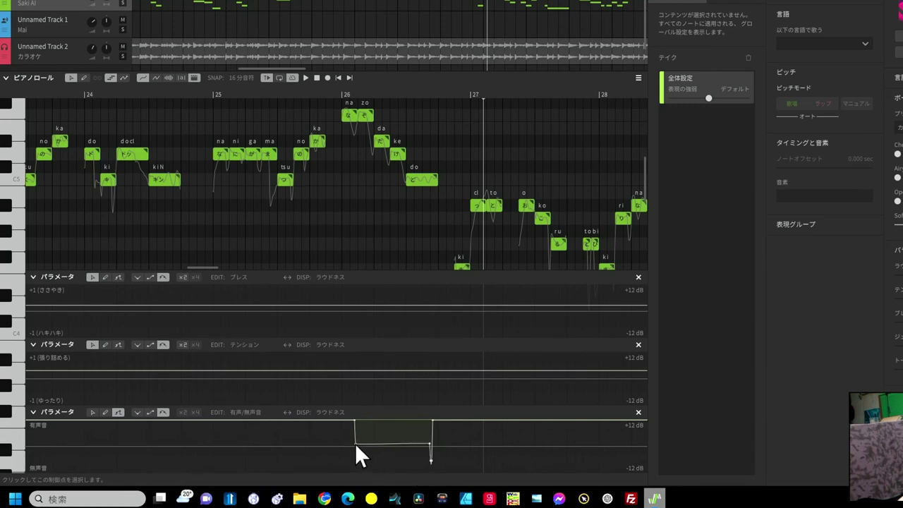
click(207, 93)
key(space)
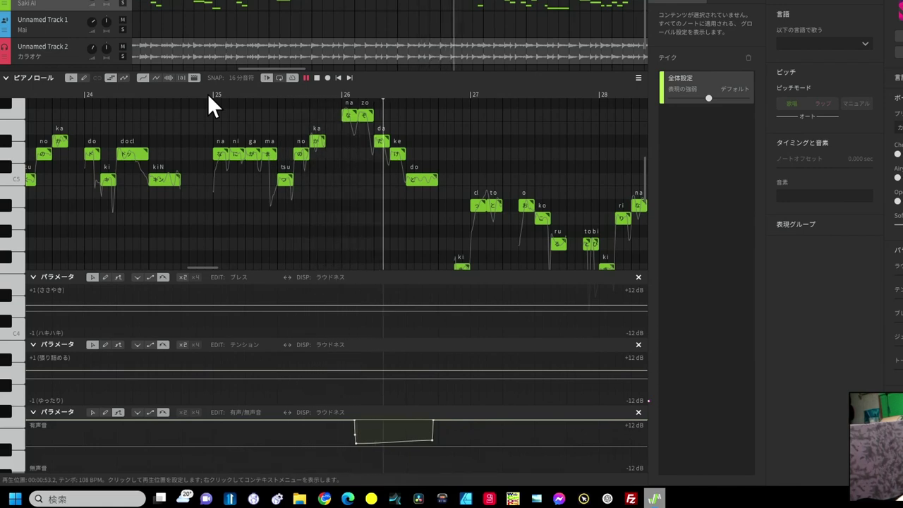
key(space)
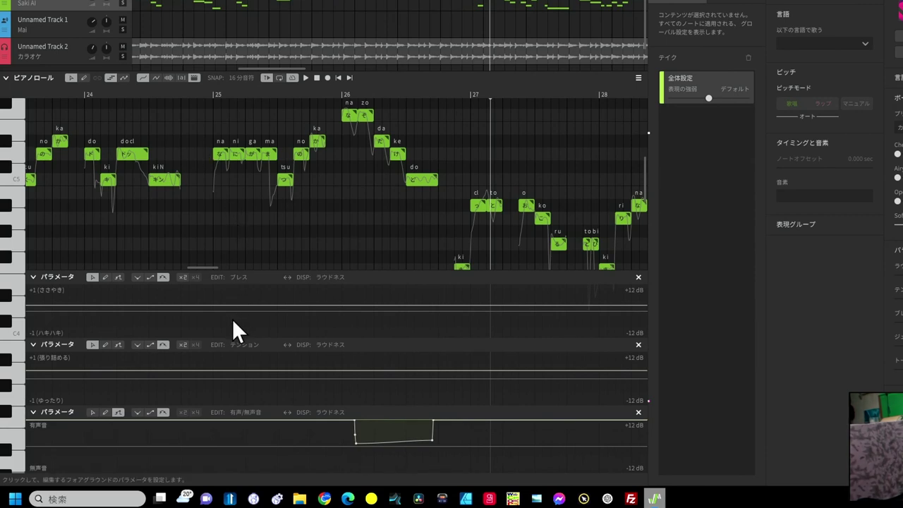
Show the Airy vocal style in place of ブレス, raise its curve slightly over the start of measure 26 and audition the phrase.
click(240, 278)
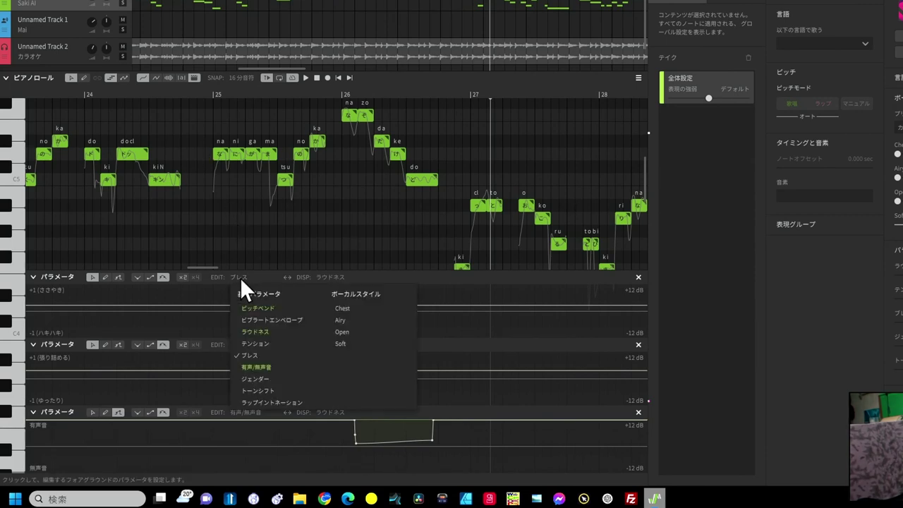
click(339, 321)
click(199, 91)
key(space)
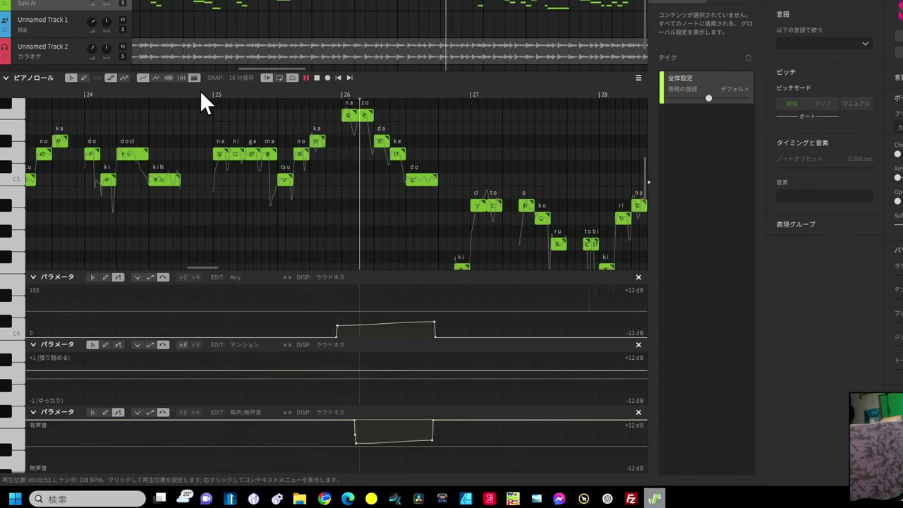
key(space)
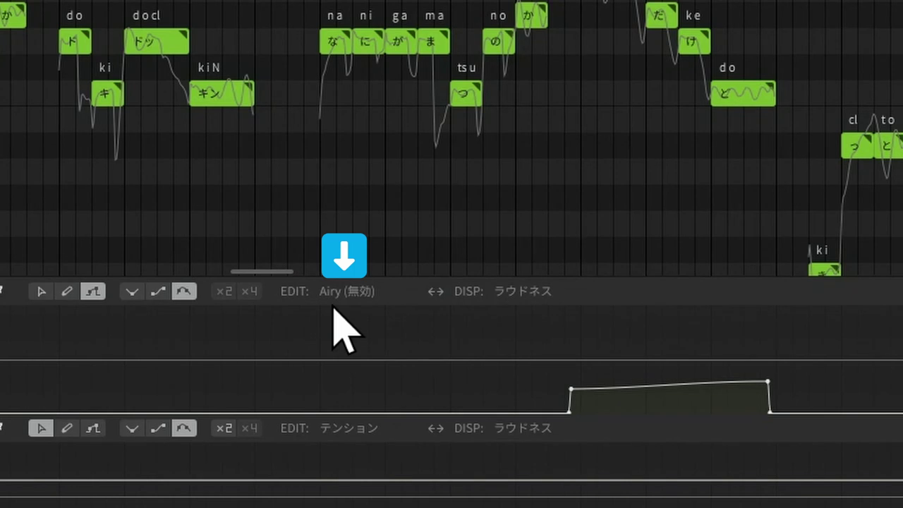
Replace Airy with Falsetto, enable its editing, raise its curve close to 150 over the start of measure 26 and audition the phrase.
click(343, 292)
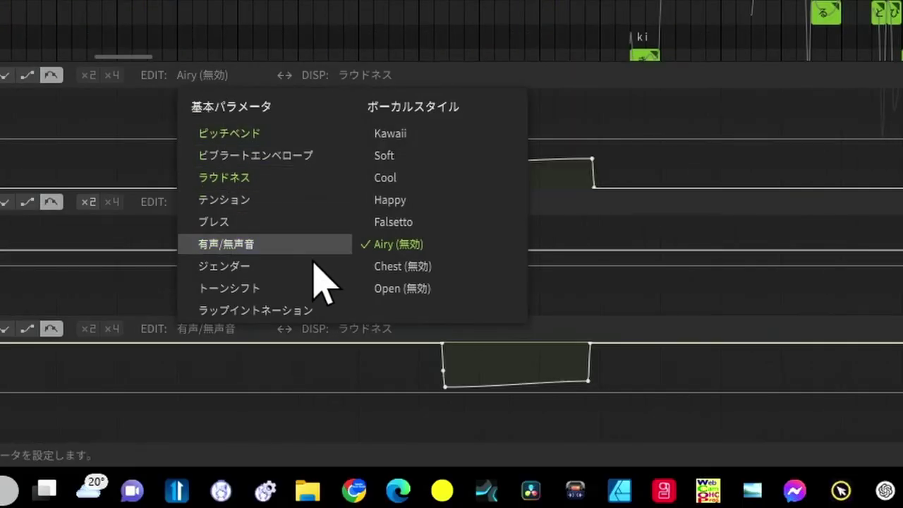
click(401, 240)
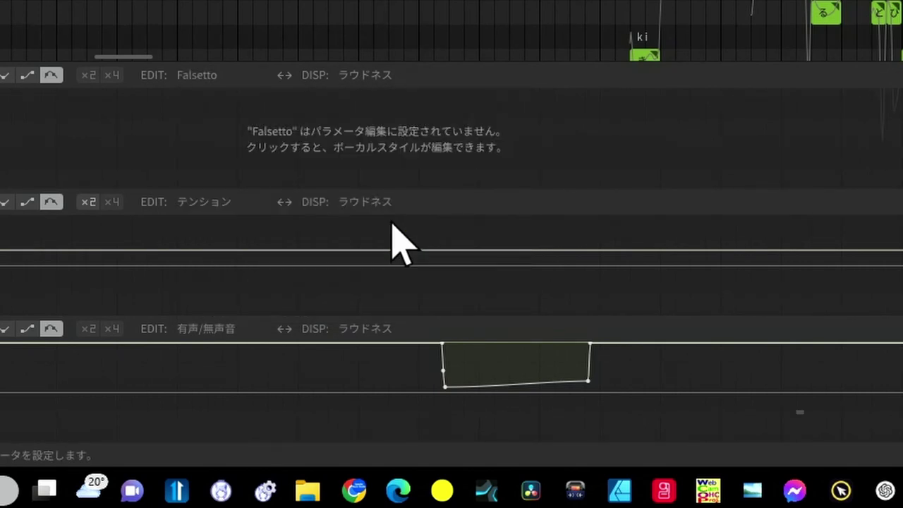
click(407, 173)
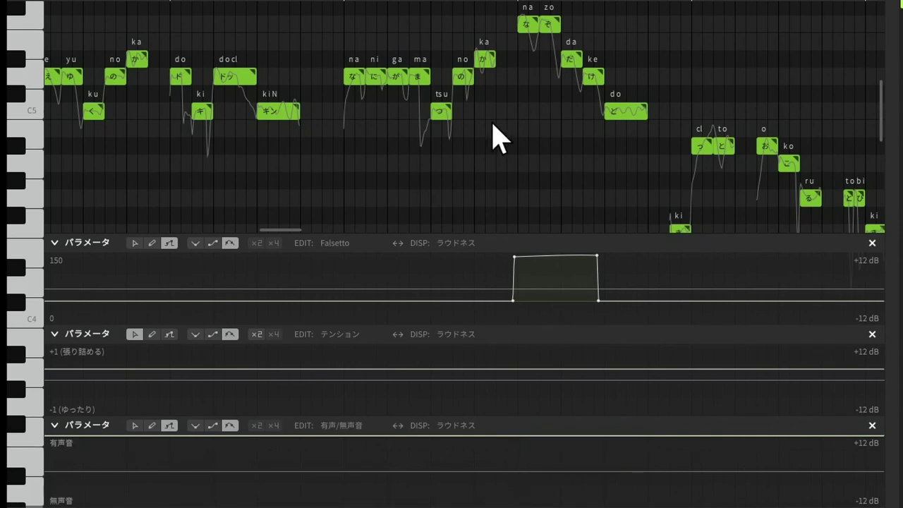
click(331, 3)
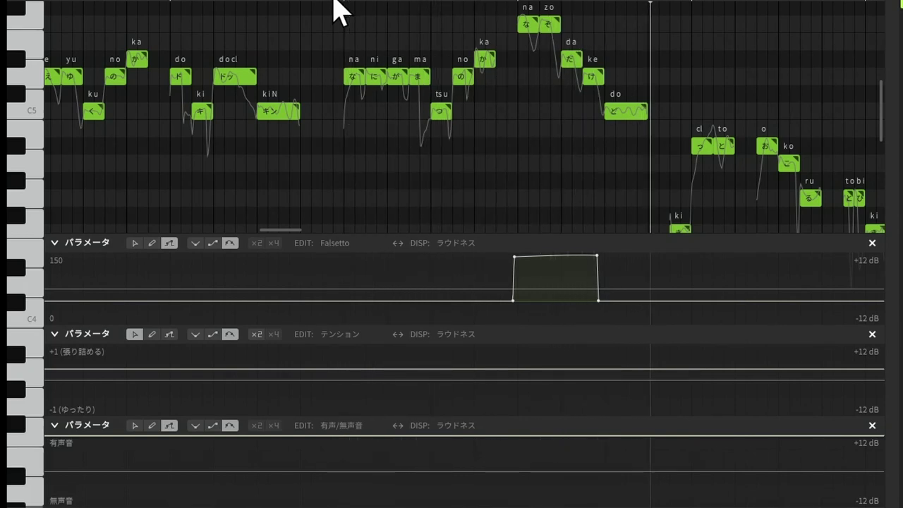
key(space)
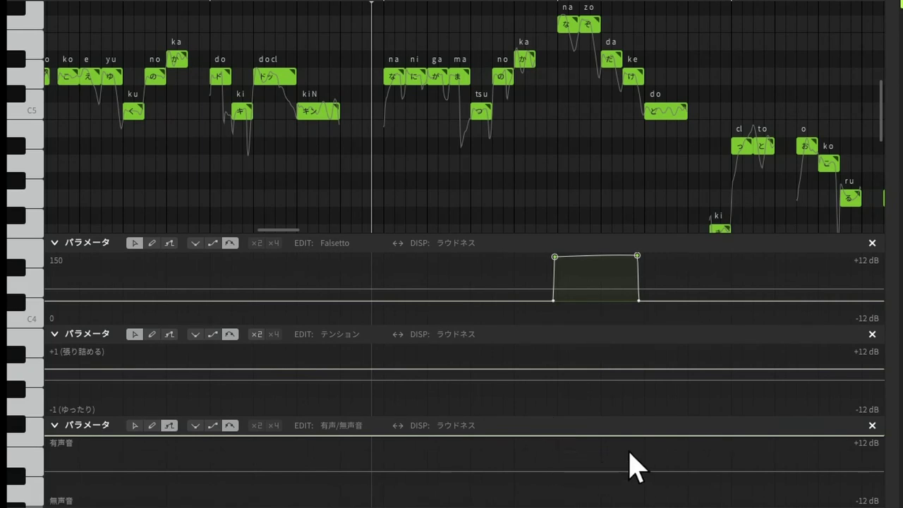
Lower the 有声/無声音 curve over the opening notes of measure 26 to just above mid-level, auditioning from just before measure 25.
key(ctrl+v)
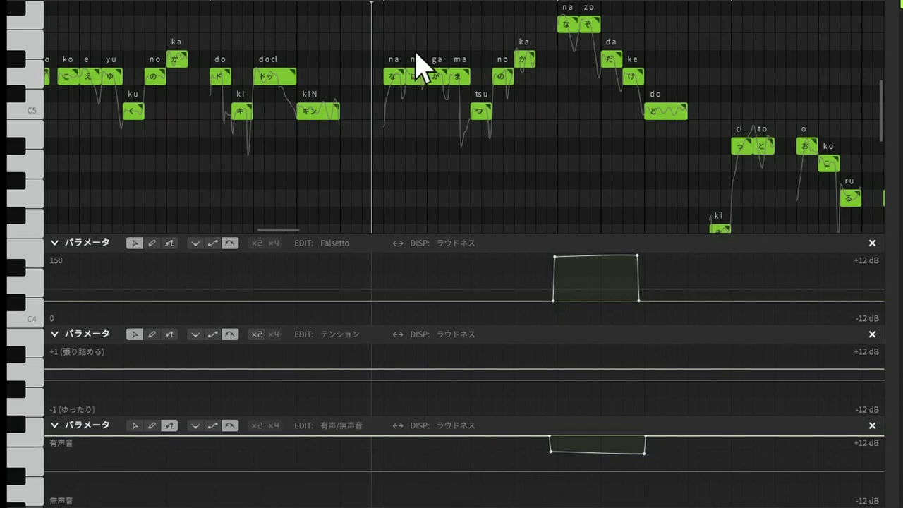
click(362, 1)
key(space)
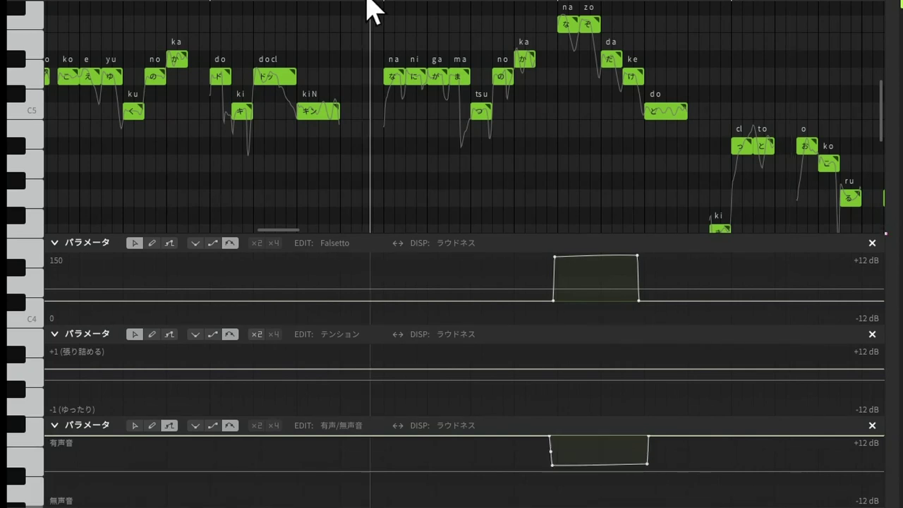
key(space)
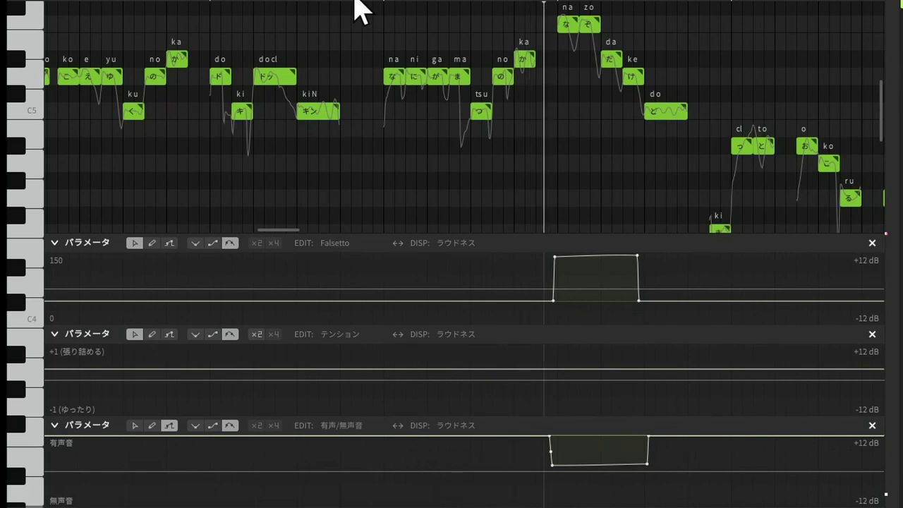
key(space)
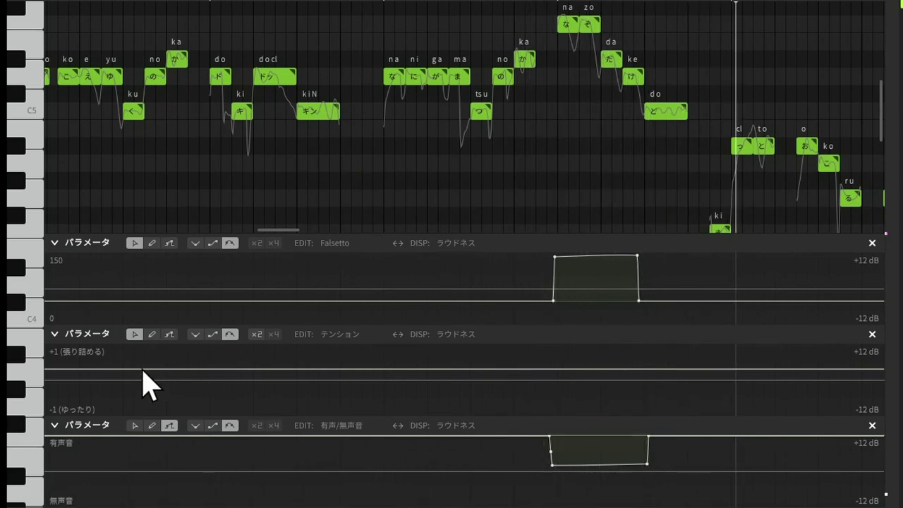
Show ブレス in place of テンション, raise its curve toward ささやき over the opening notes of measure 26 and audition.
click(172, 330)
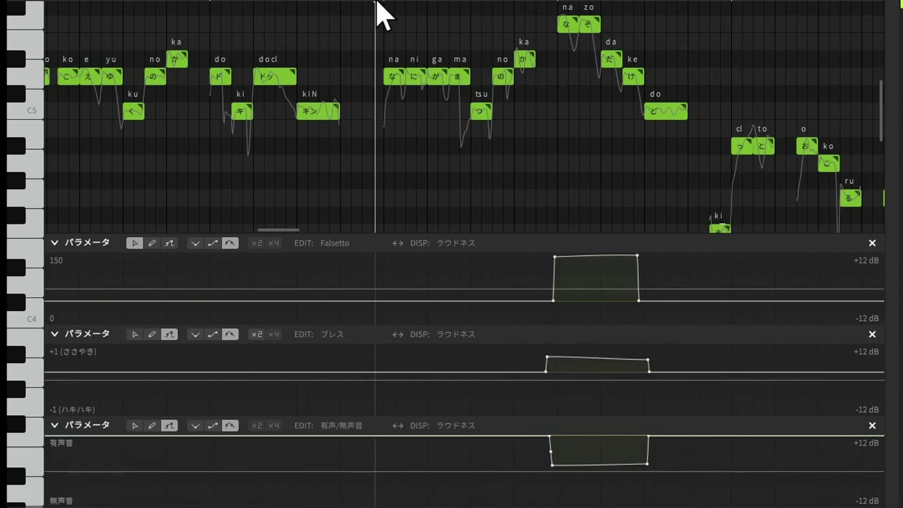
key(space)
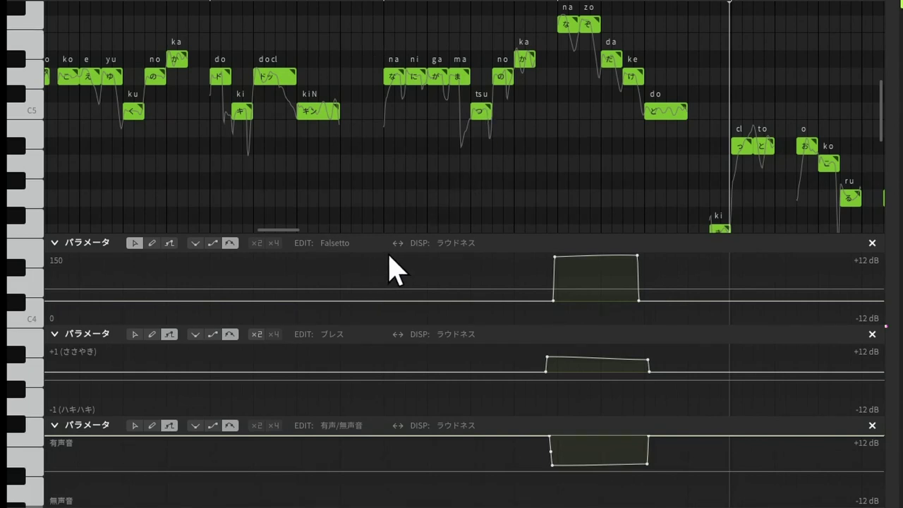
Show ラウドネス in place of Falsetto, draw a rising and falling loudness curve through measure 25 and play the phrase back.
click(335, 243)
click(341, 315)
mouse_move(298, 299)
mouse_down()
mouse_move(477, 283)
mouse_move(498, 298)
mouse_up()
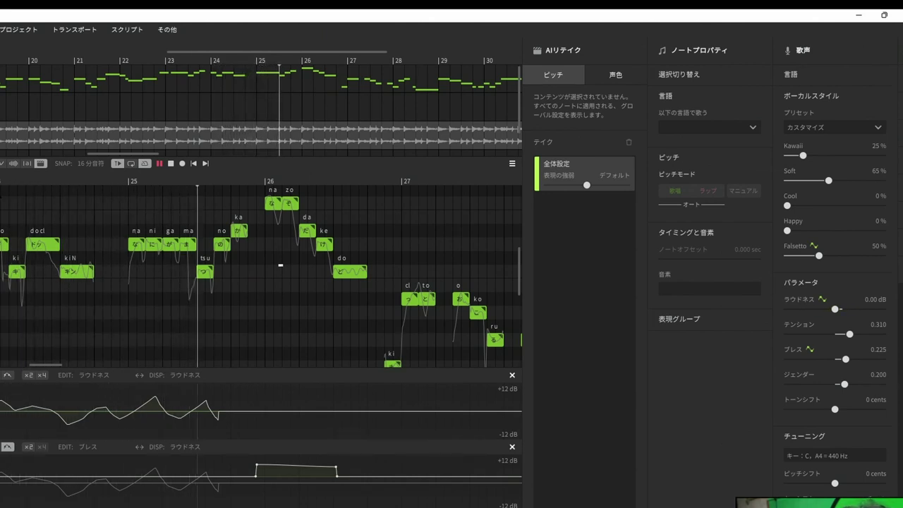
key(space)
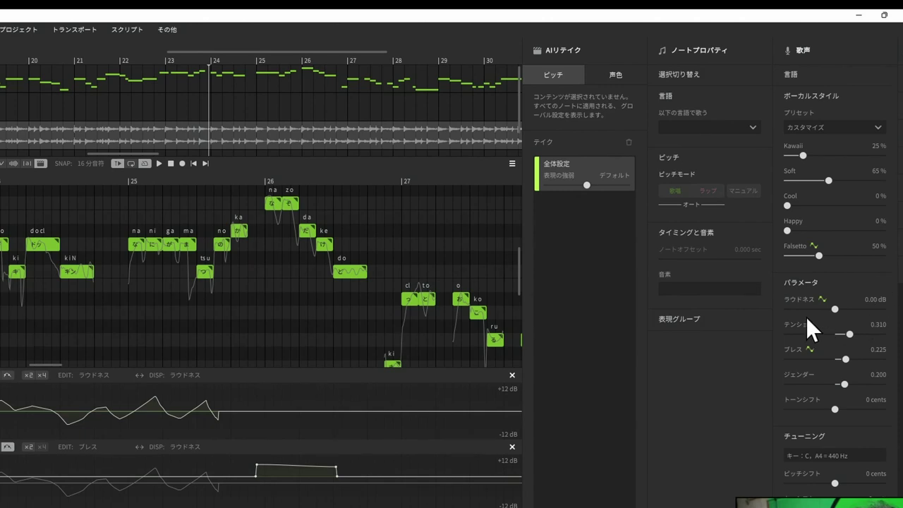
key(space)
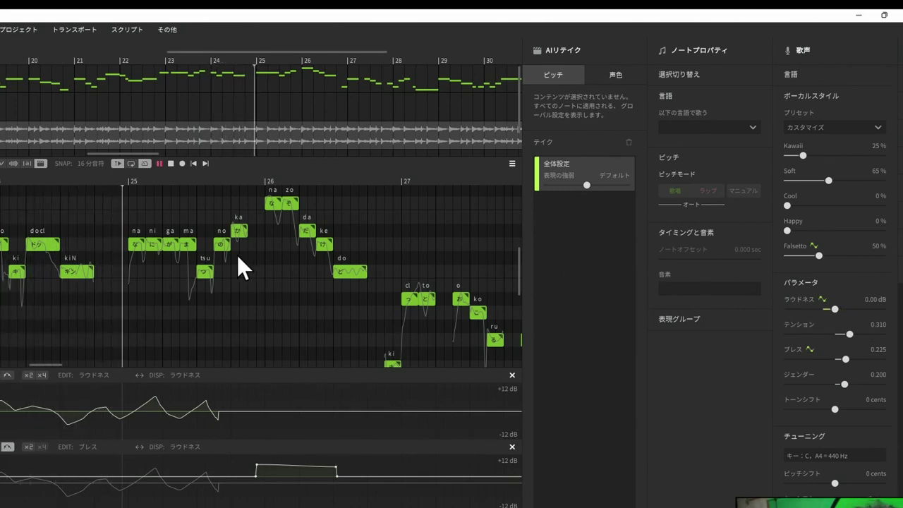
key(space)
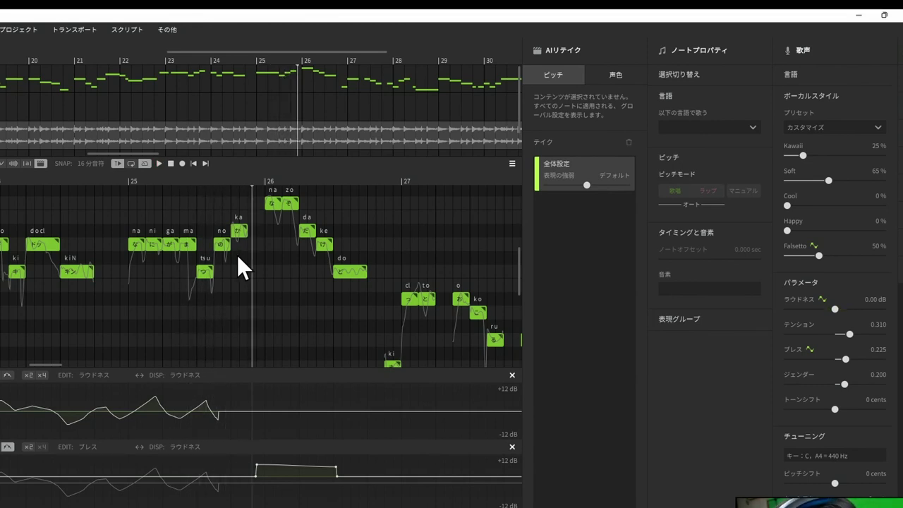